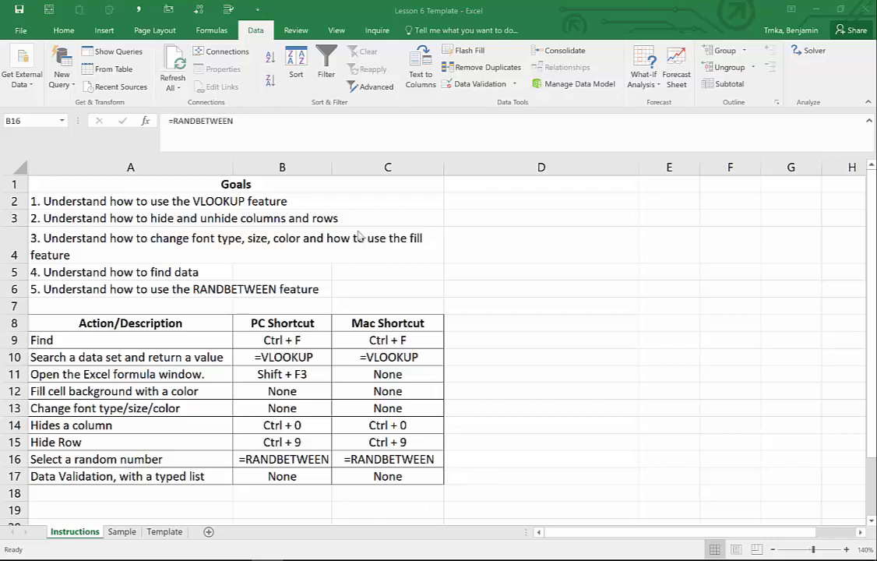
Review the lesson goals and the shortcut table's Find and VLOOKUP entries on the Instructions sheet
{"action": "left_click", "coordinate": [314, 202]}
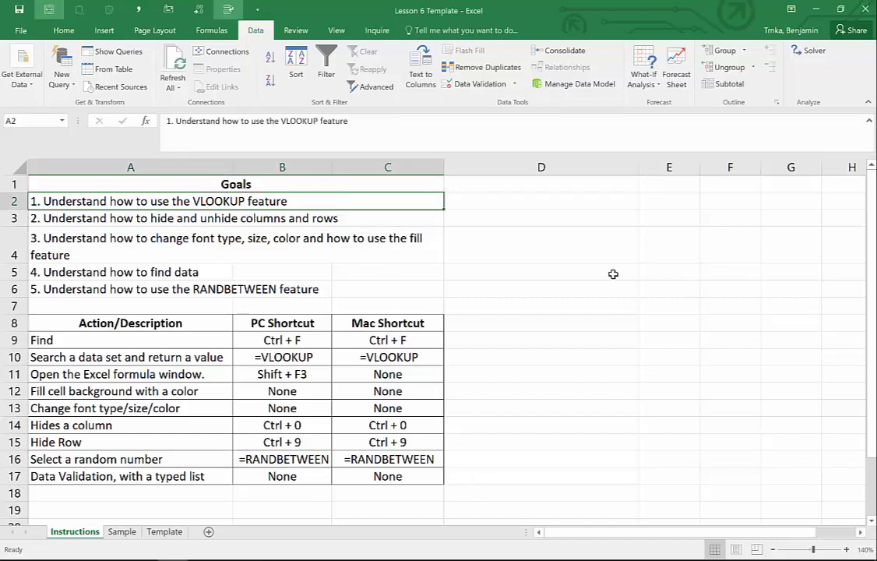
{"action": "key", "text": "Down"}
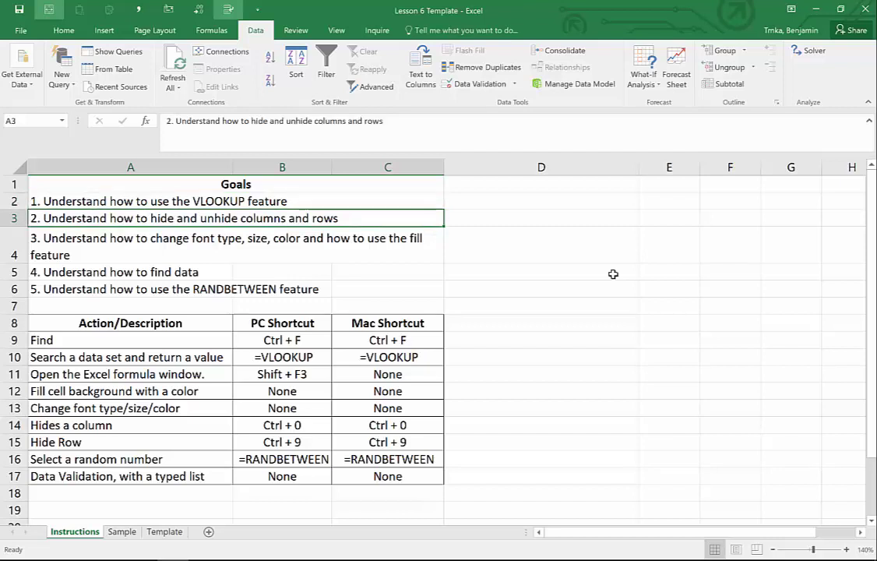
{"action": "key", "text": "Down"}
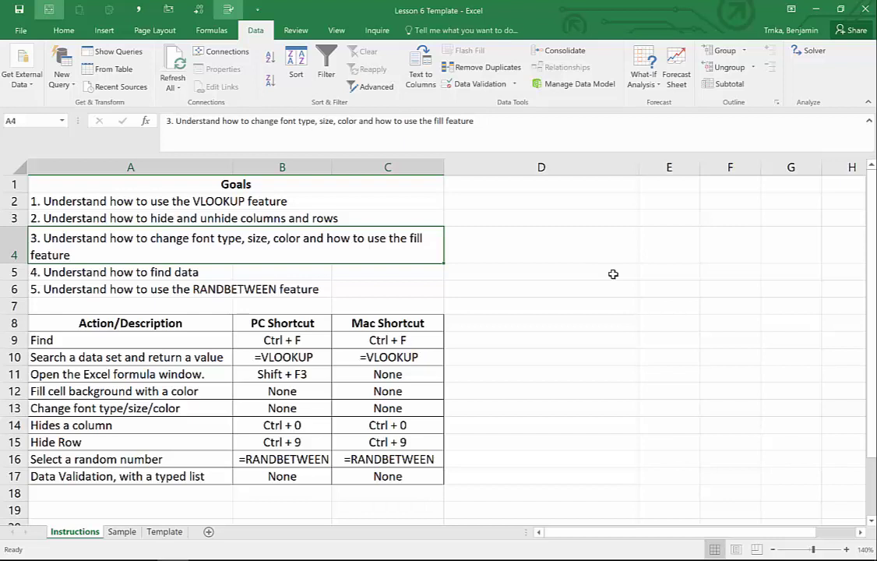
{"action": "key", "text": "Down"}
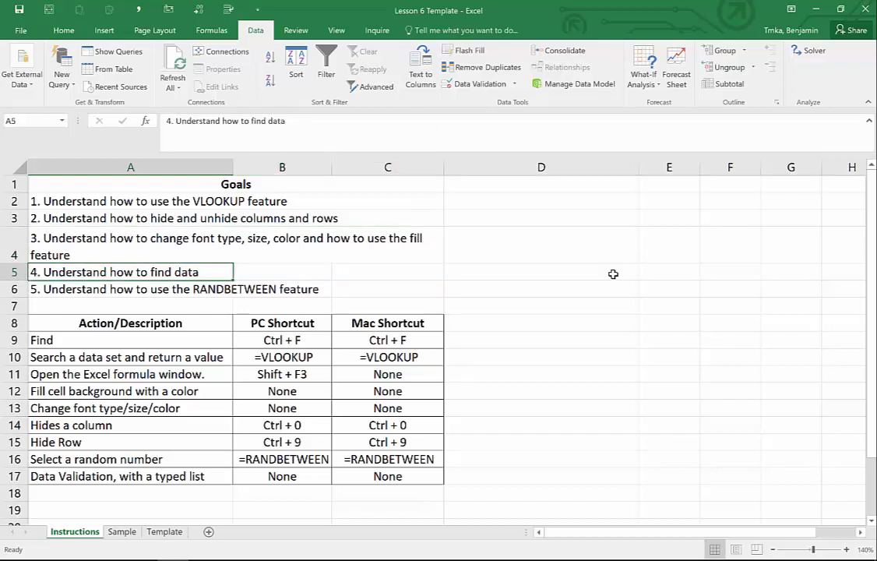
{"action": "key", "text": "Right"}
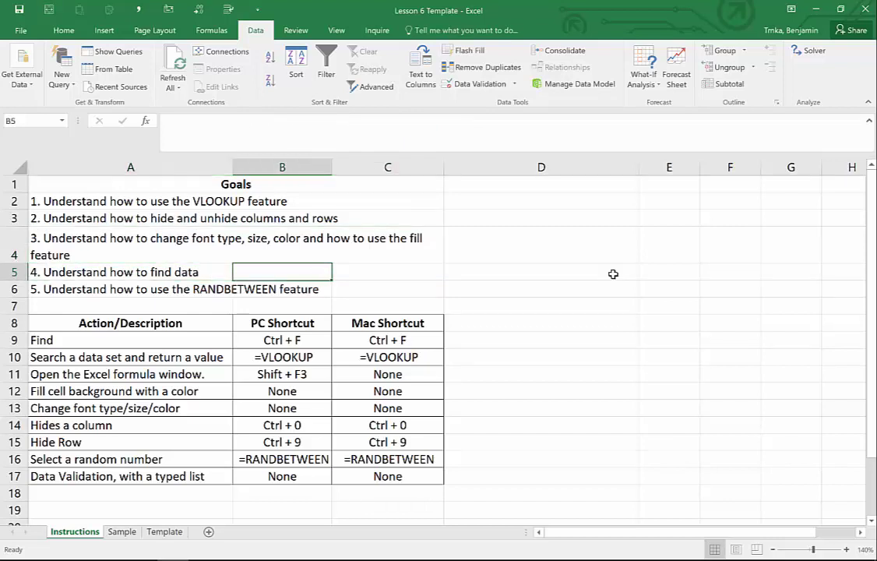
{"action": "key", "text": "Down"}
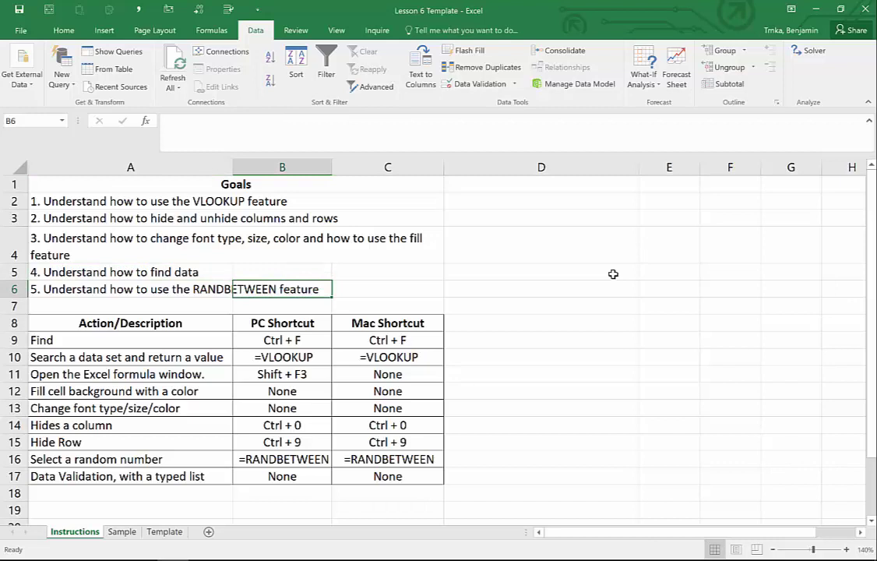
{"action": "key", "text": "Left"}
{"action": "key", "text": "Down"}
{"action": "key", "text": "Down"}
{"action": "key", "text": "Down"}
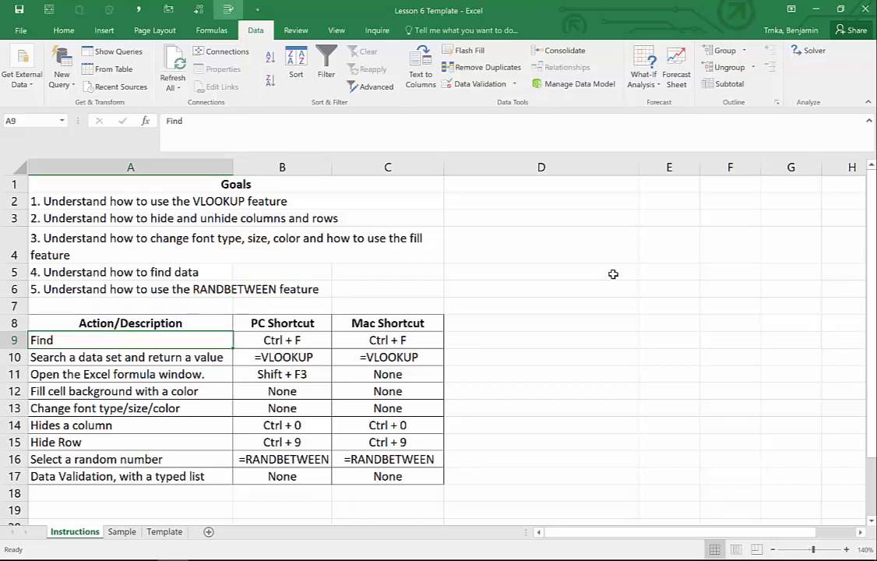
{"action": "key", "text": "Right"}
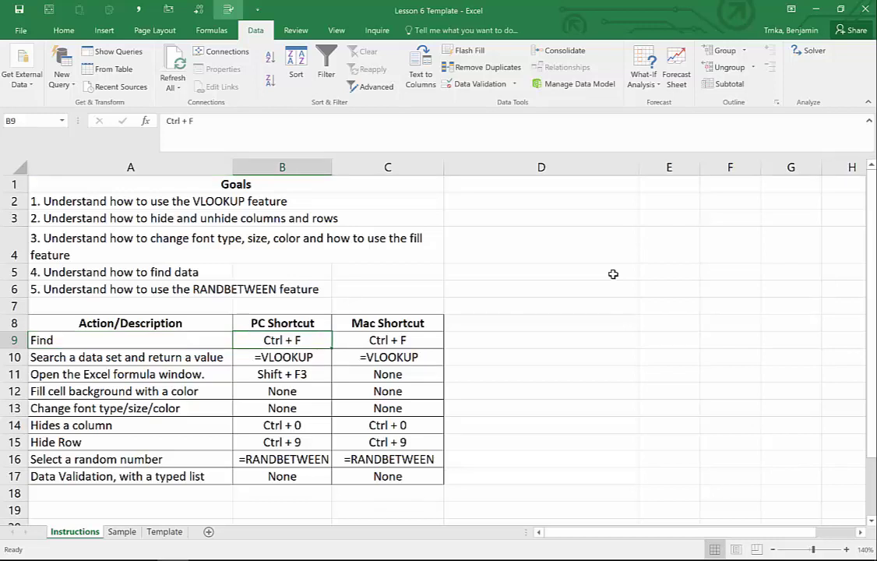
{"action": "key", "text": "Down"}
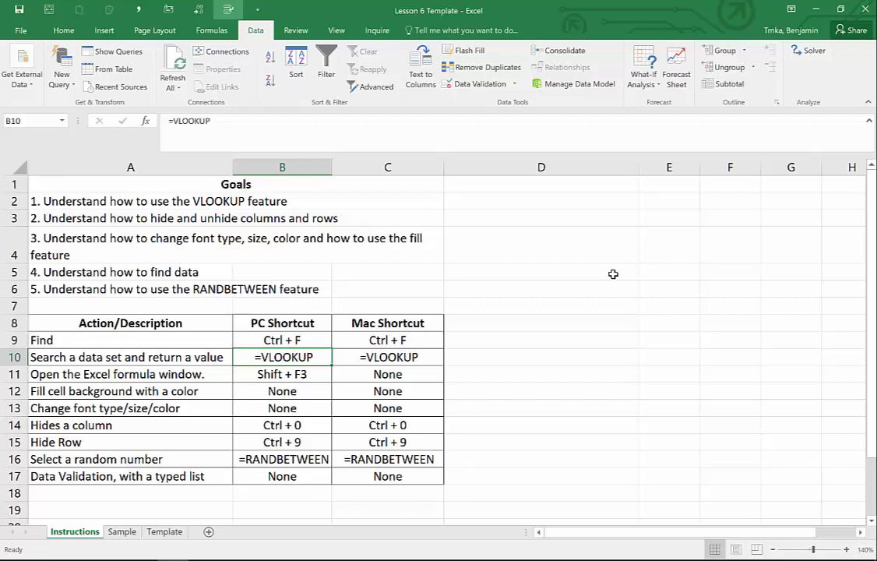
Open the Sample sheet and locate North Carolina's population by browsing the state list
{"action": "left_click", "coordinate": [121, 531]}
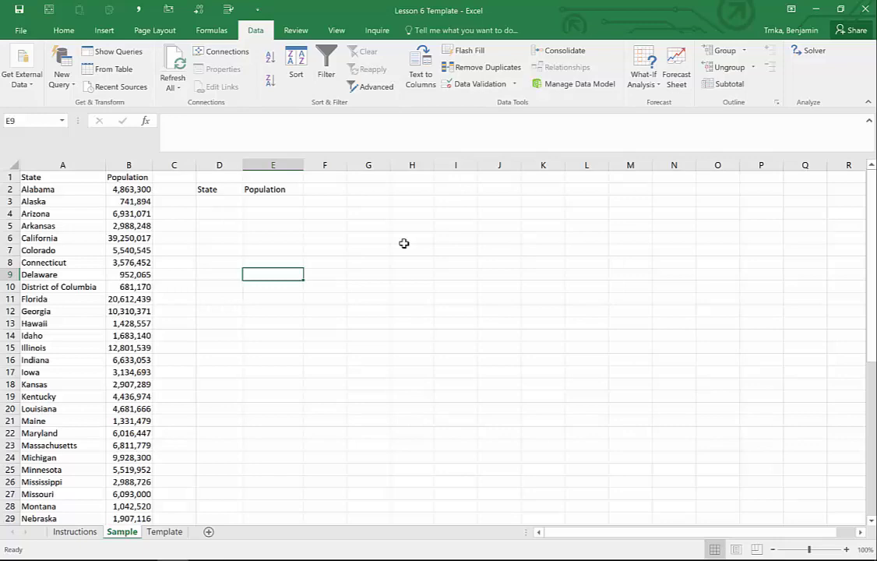
{"action": "scroll", "coordinate": [227, 257], "scroll_direction": "down", "scroll_amount": 1}
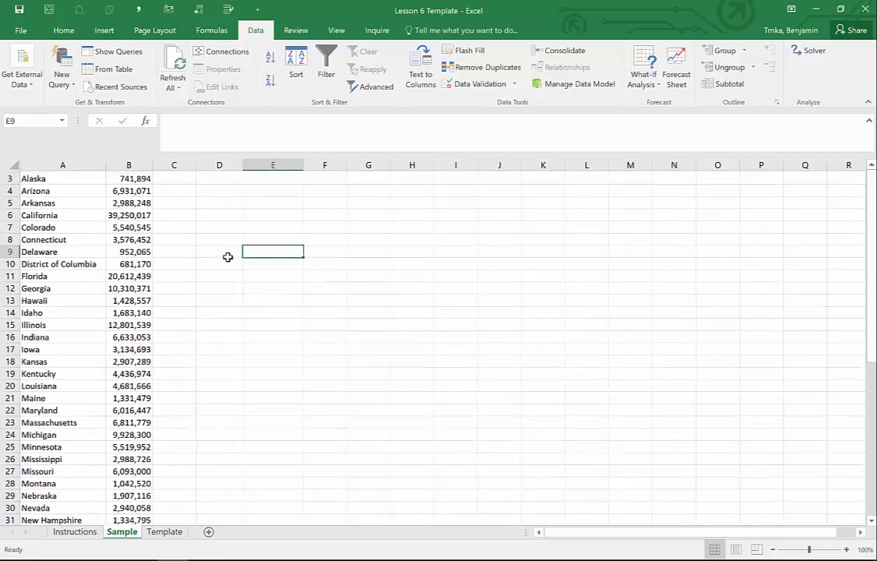
{"action": "scroll", "coordinate": [228, 257], "scroll_direction": "down", "scroll_amount": 5}
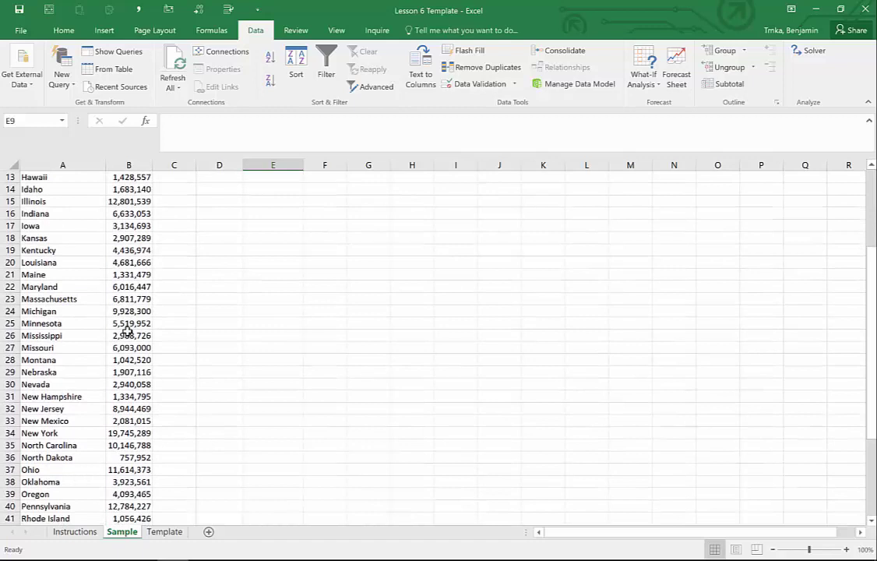
{"action": "left_click", "coordinate": [61, 444]}
{"action": "key", "text": "Right"}
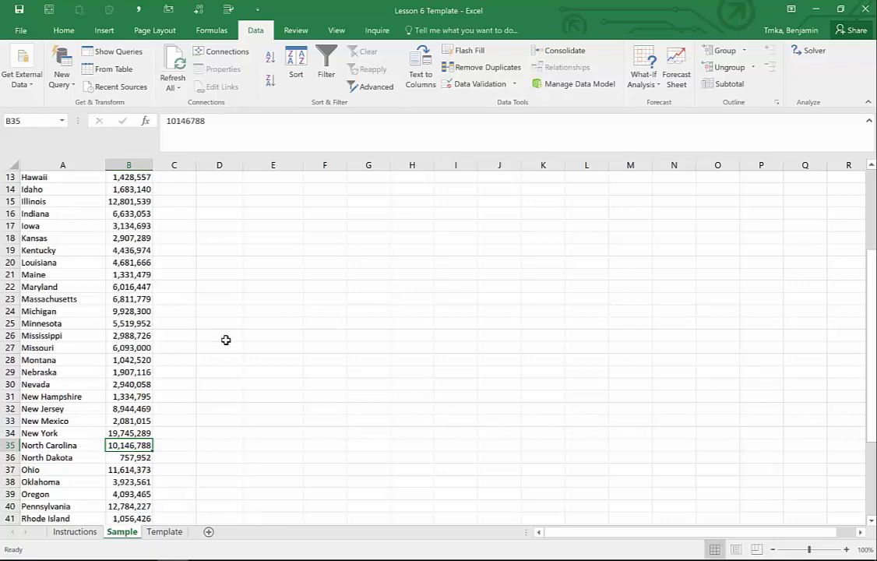
{"action": "scroll", "coordinate": [226, 339], "scroll_direction": "up", "scroll_amount": 4}
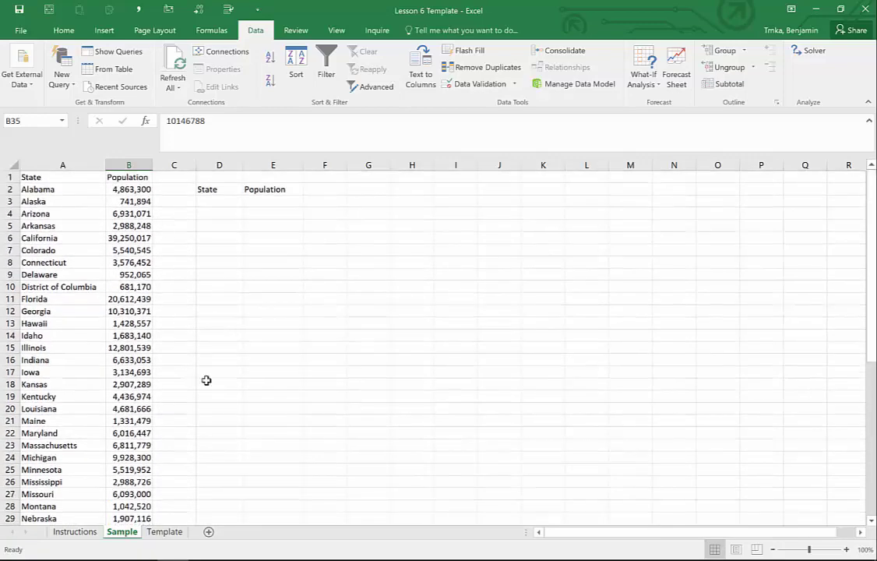
Search the Sample sheet for "North Carolina" with Find, then close the search dialog
{"action": "left_click", "coordinate": [334, 298]}
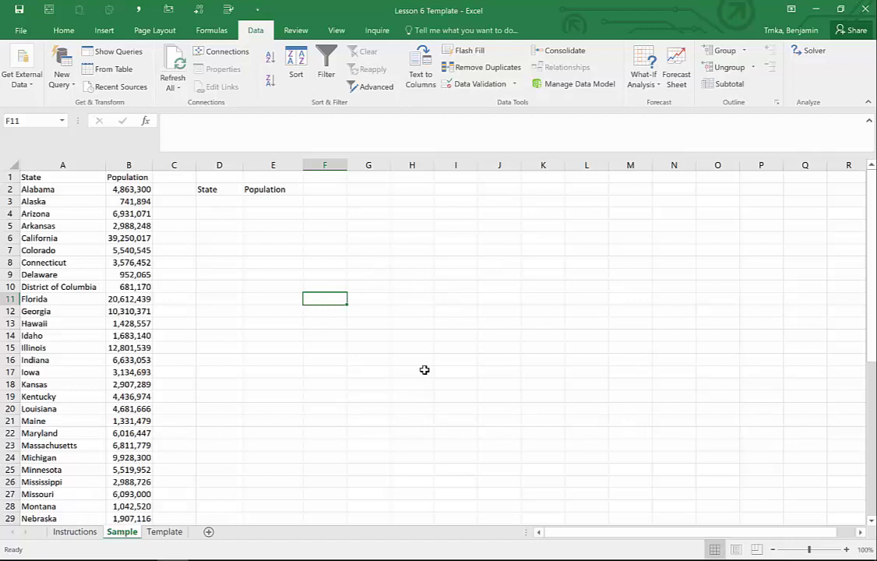
{"action": "key", "text": "ctrl+f"}
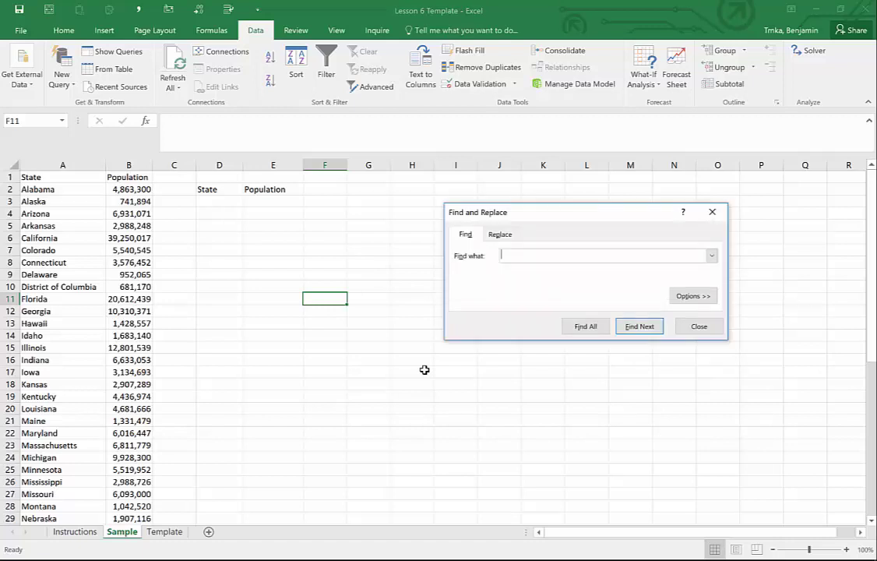
{"action": "type", "text": "North Carolina"}
{"action": "key", "text": "Return"}
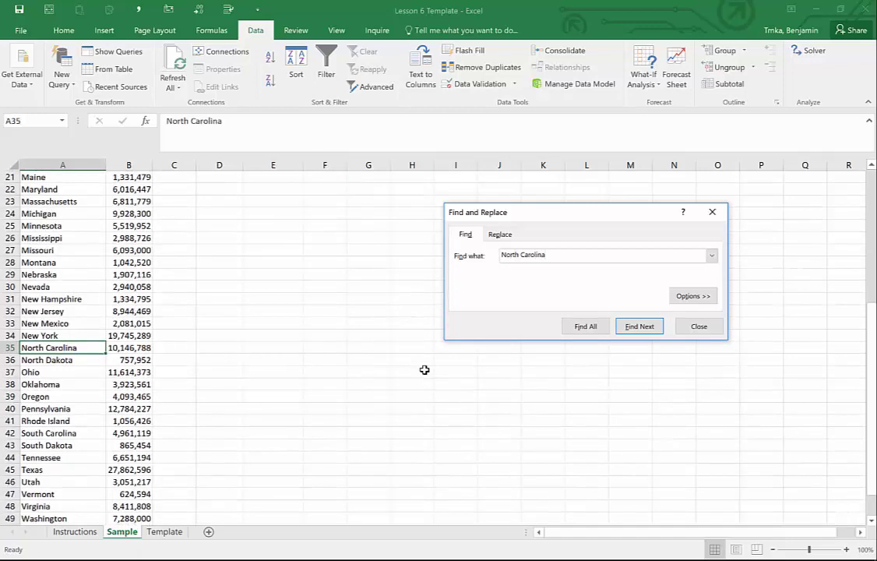
{"action": "left_click", "coordinate": [699, 326]}
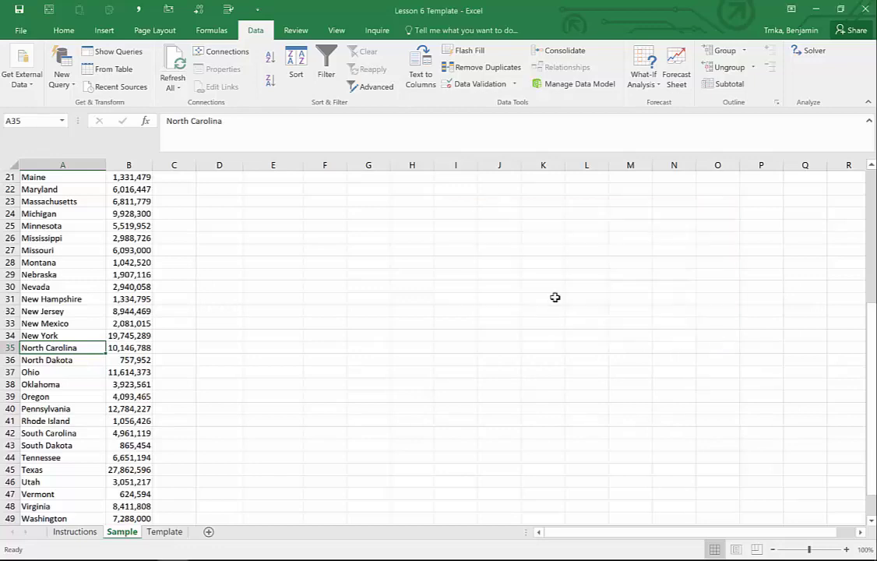
Enter North Carolina under the State heading in D3 and autofit column D to its contents
{"action": "scroll", "coordinate": [305, 249], "scroll_direction": "up", "scroll_amount": 7}
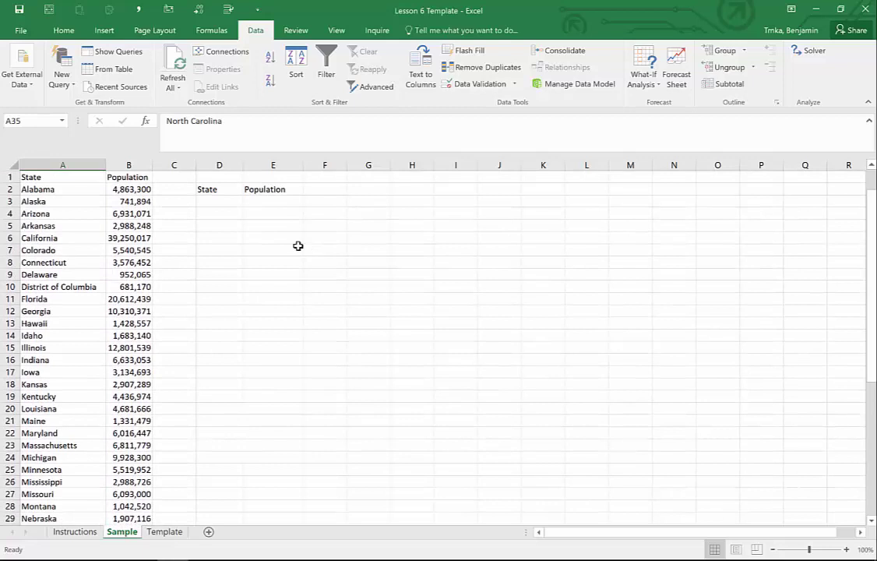
{"action": "left_click", "coordinate": [226, 202]}
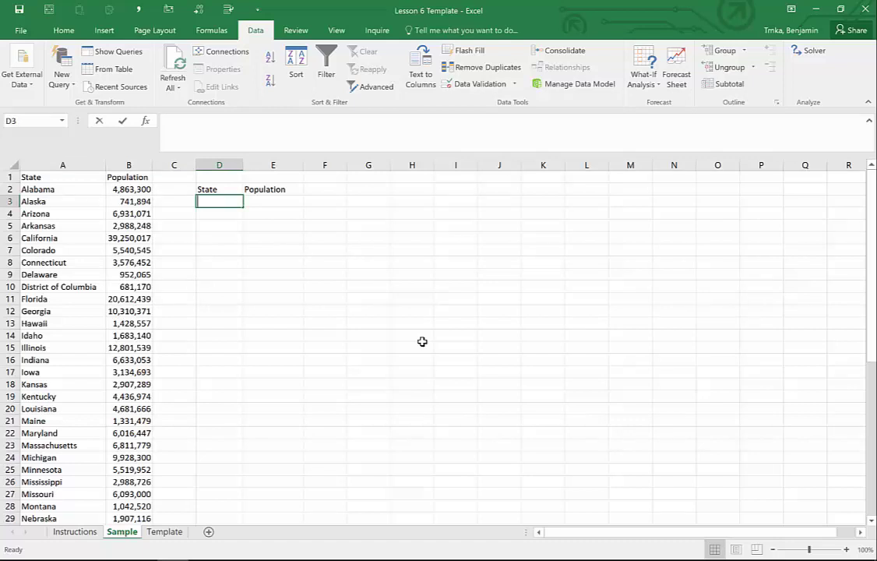
{"action": "type", "text": "North Cr"}
{"action": "type", "text": "rolina"}
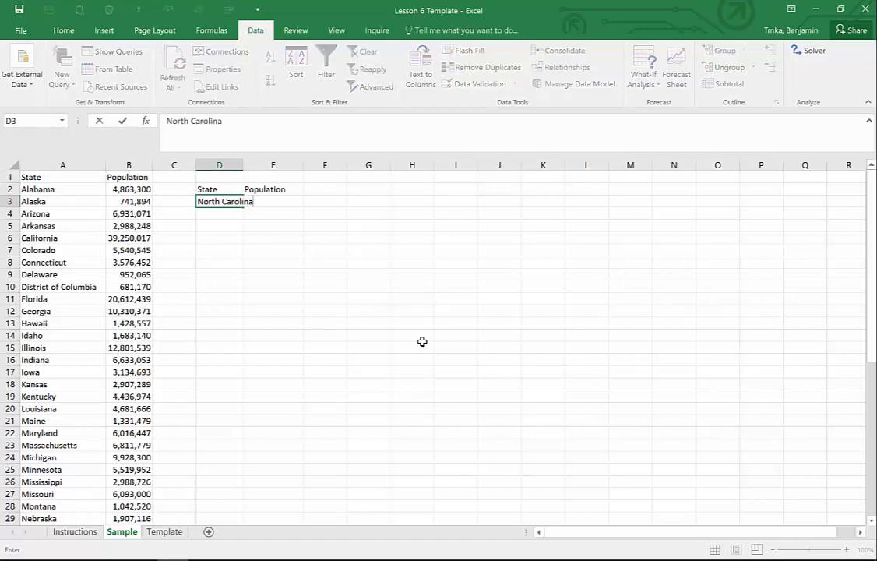
{"action": "key", "text": "ctrl+Return"}
{"action": "key", "text": "Return"}
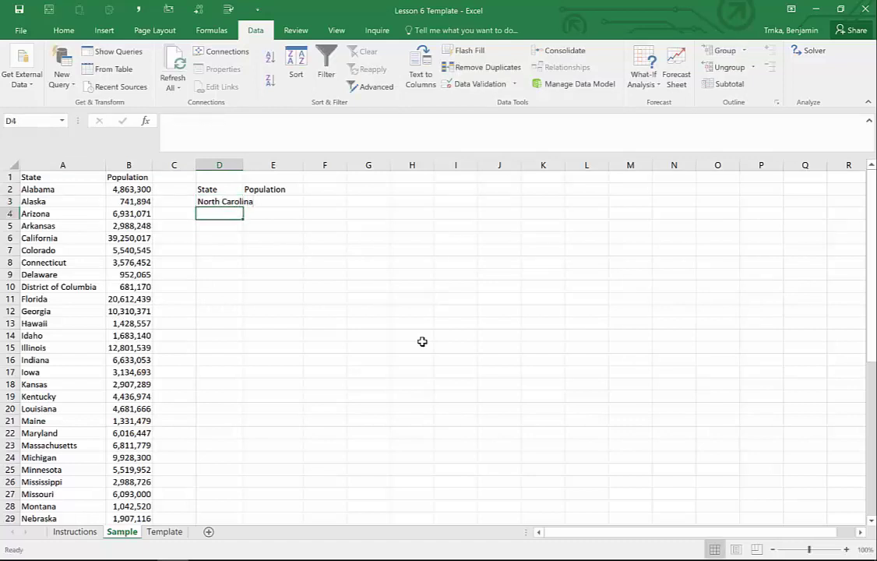
{"action": "left_click", "coordinate": [298, 202]}
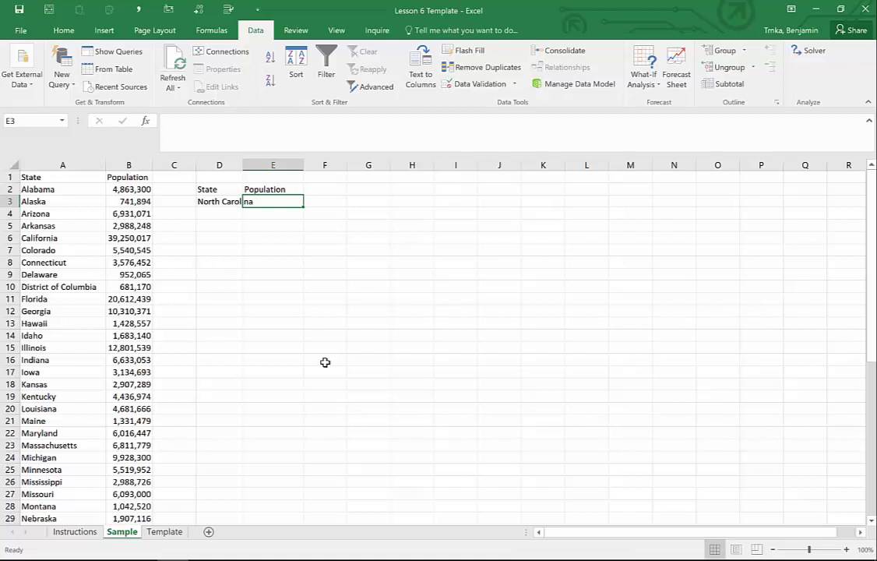
{"action": "double_click", "coordinate": [243, 163]}
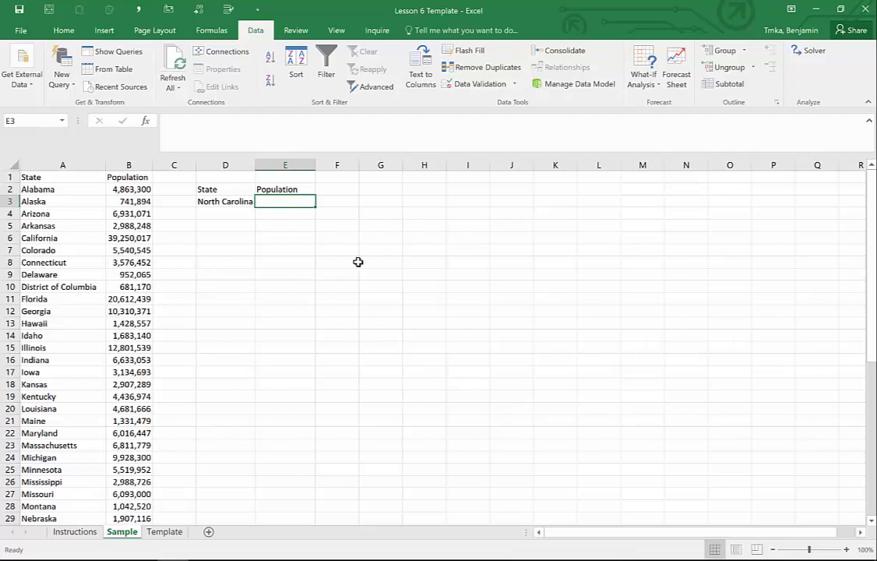
{"action": "type", "text": "="}
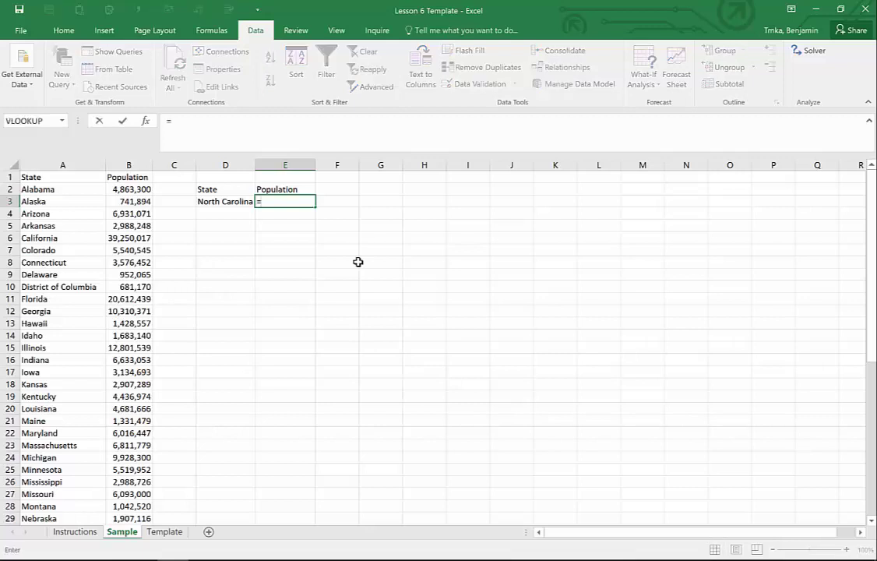
{"action": "type", "text": "vl"}
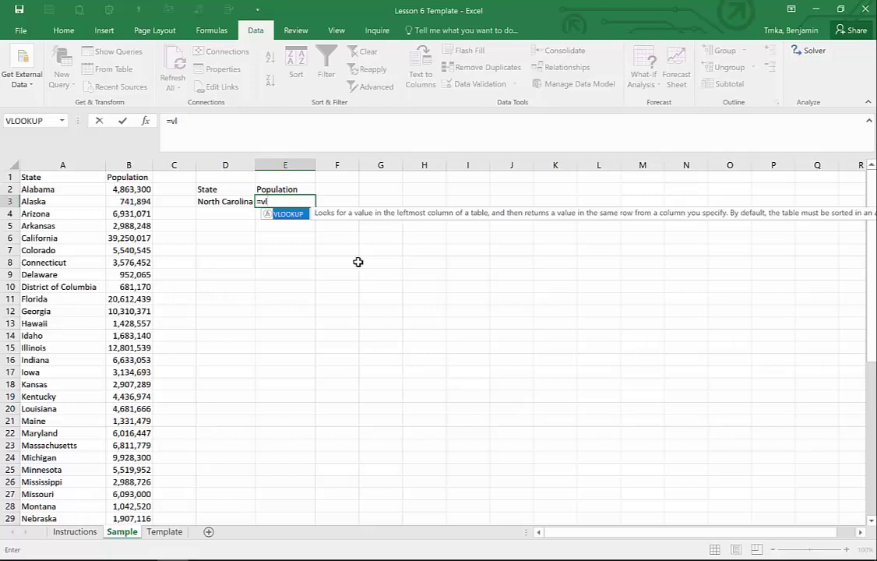
{"action": "key", "text": "Return"}
{"action": "key", "text": "Return"}
{"action": "key", "text": "Return"}
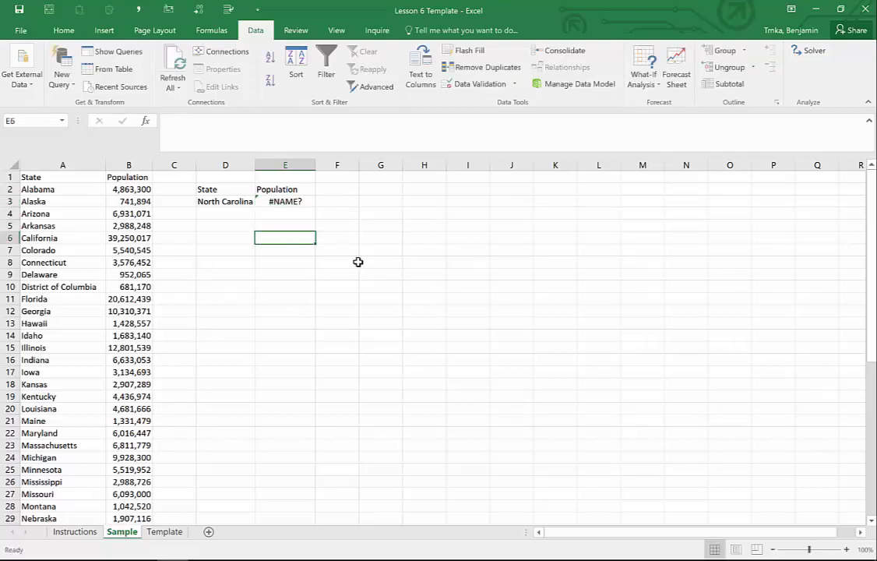
{"action": "key", "text": "Up"}
{"action": "key", "text": "Up"}
{"action": "key", "text": "Up"}
{"action": "key", "text": "Delete"}
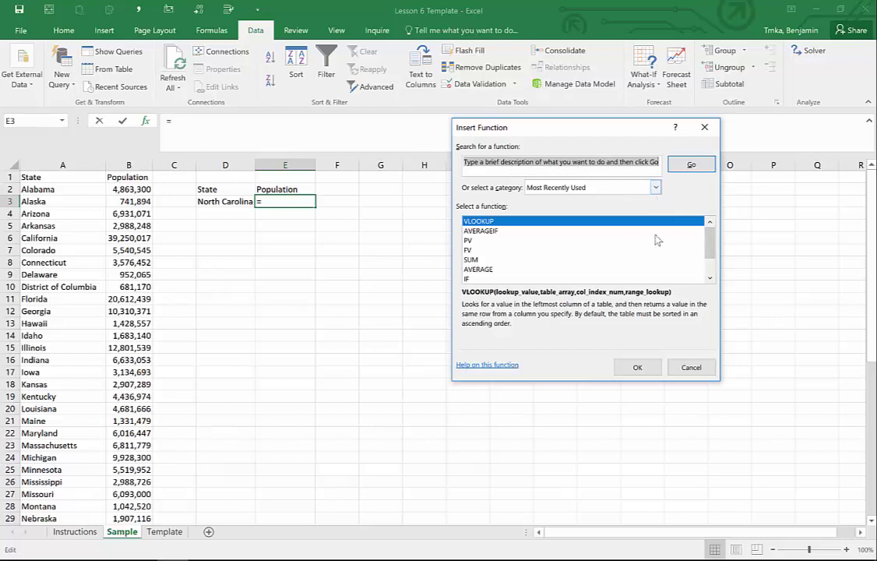
Insert the VLOOKUP function in E3 by searching for it in Insert Function, with D3 as the lookup value
{"action": "type", "text": "vl"}
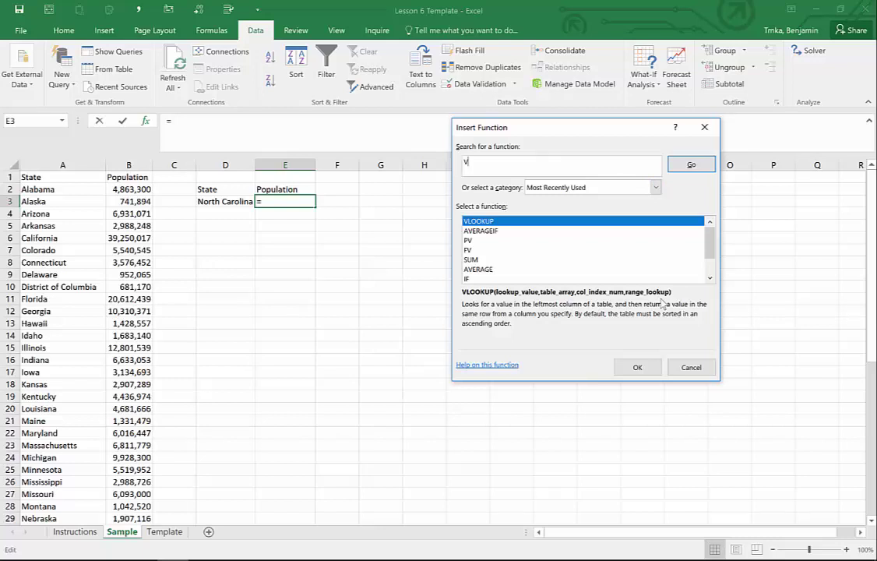
{"action": "type", "text": "ookup"}
{"action": "key", "text": "Return"}
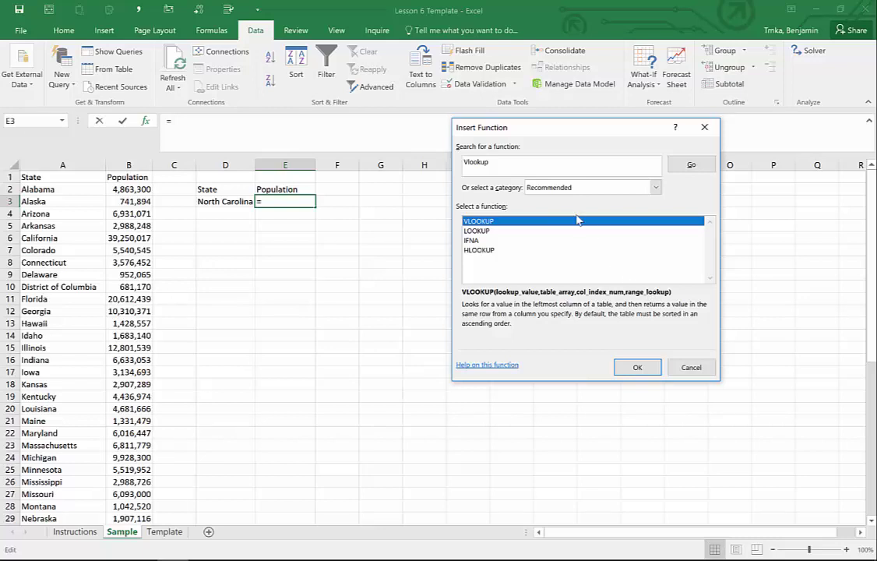
{"action": "left_click", "coordinate": [635, 366]}
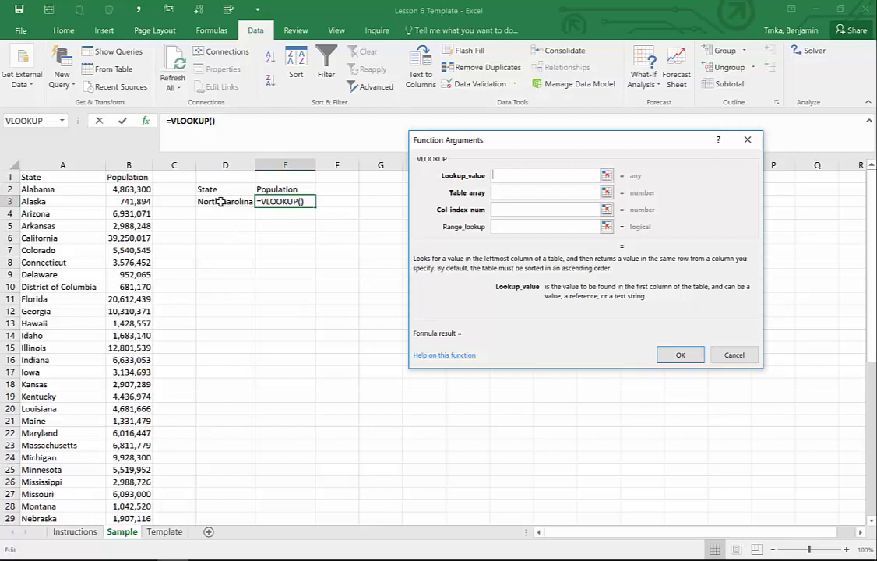
{"action": "left_click", "coordinate": [222, 202]}
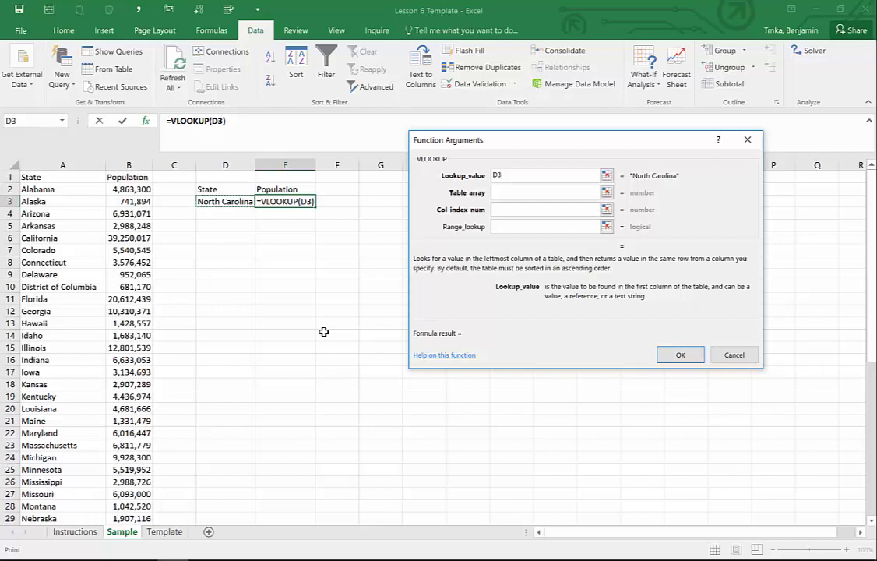
Complete the VLOOKUP in E3 with table array A2:B52, column index 2 and range lookup False
{"action": "left_click", "coordinate": [514, 192]}
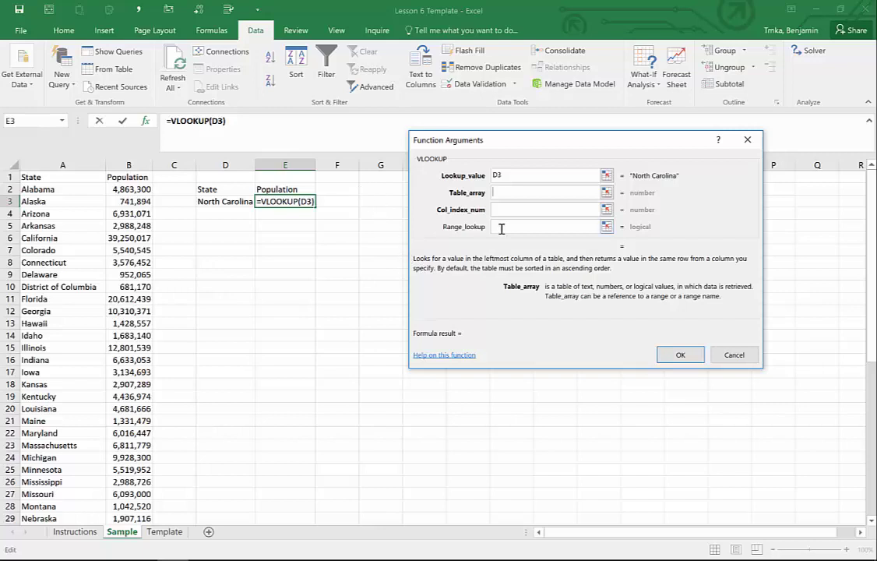
{"action": "left_click", "coordinate": [73, 189]}
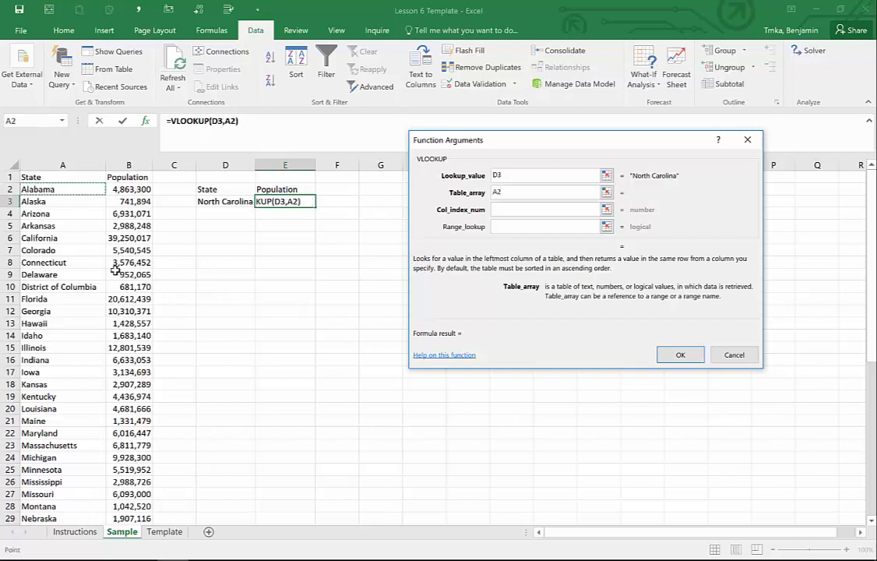
{"action": "key", "text": "shift+Right"}
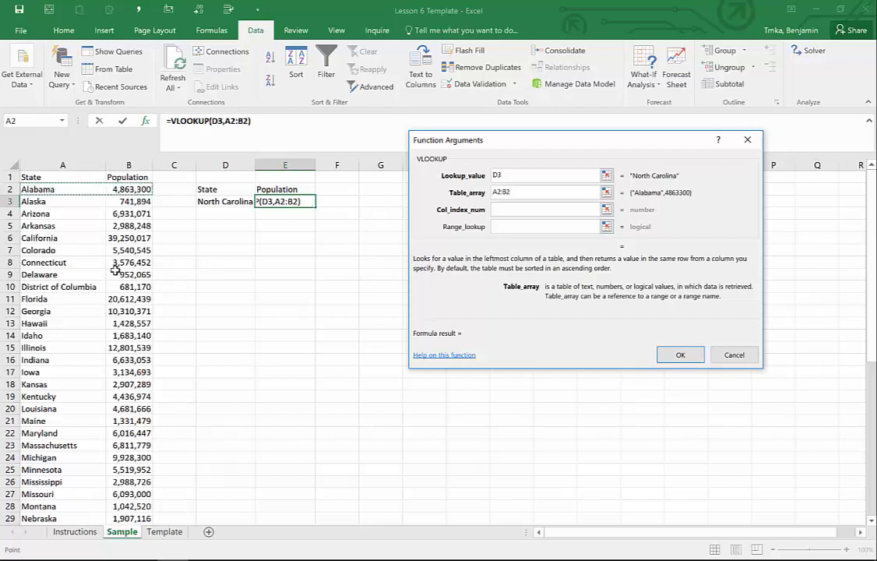
{"action": "key", "text": "ctrl+shift+Down"}
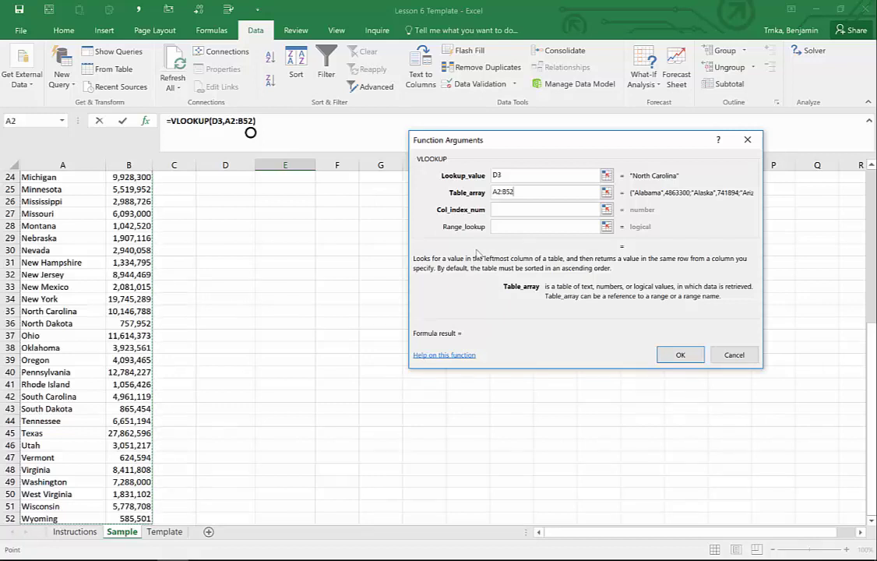
{"action": "left_click", "coordinate": [513, 211]}
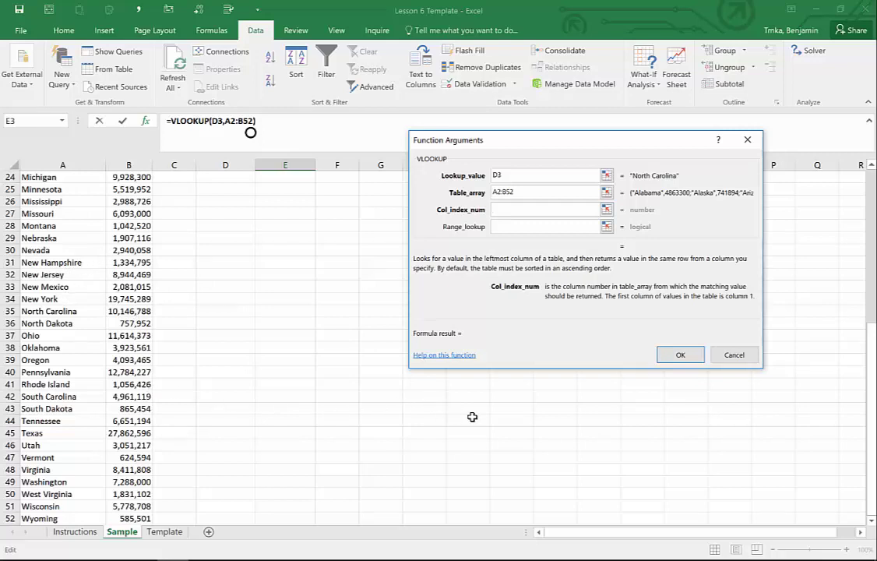
{"action": "type", "text": "2"}
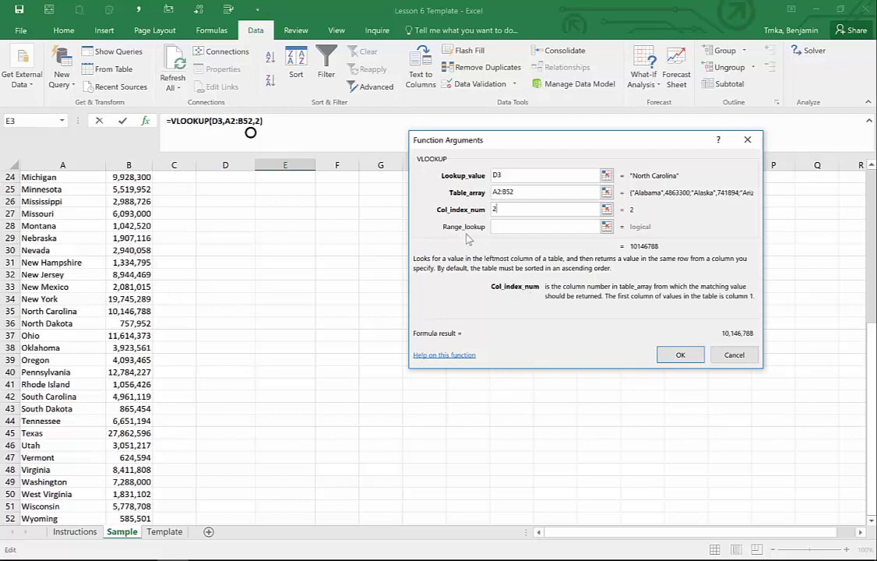
{"action": "left_click", "coordinate": [513, 227]}
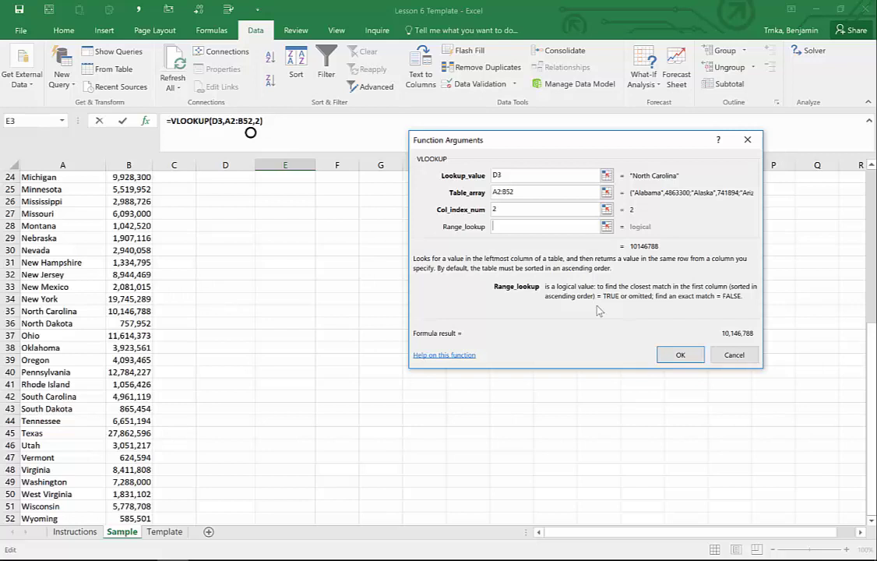
{"action": "type", "text": "False"}
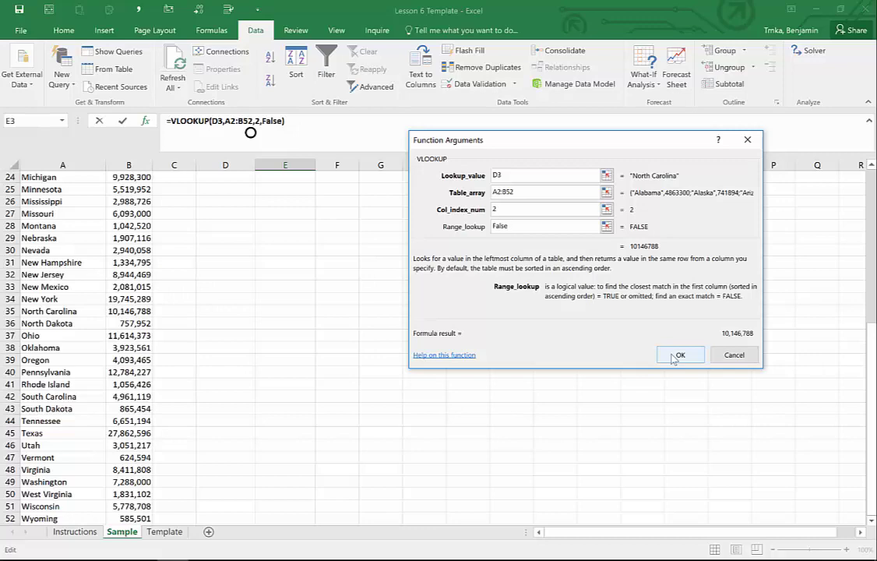
{"action": "left_click", "coordinate": [678, 355]}
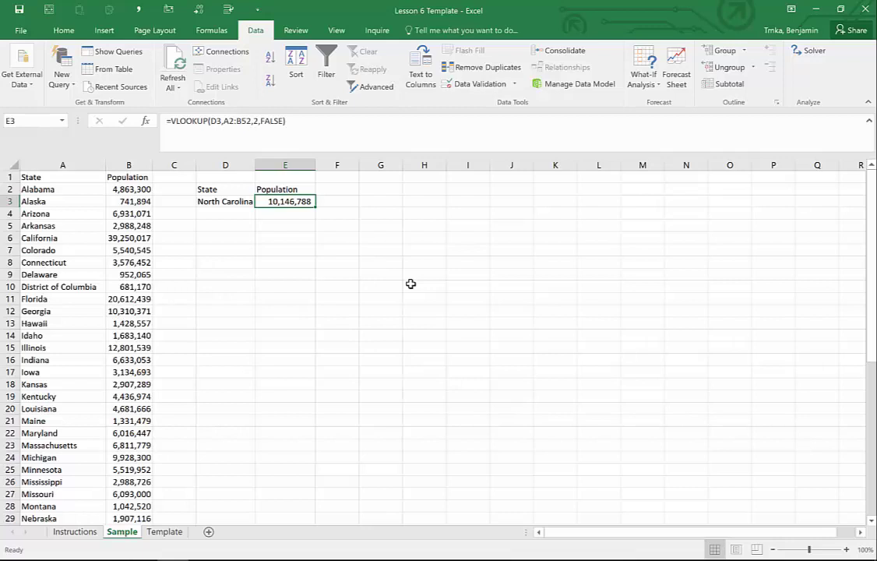
Change the state in D3 to Texas
{"action": "key", "text": "Left"}
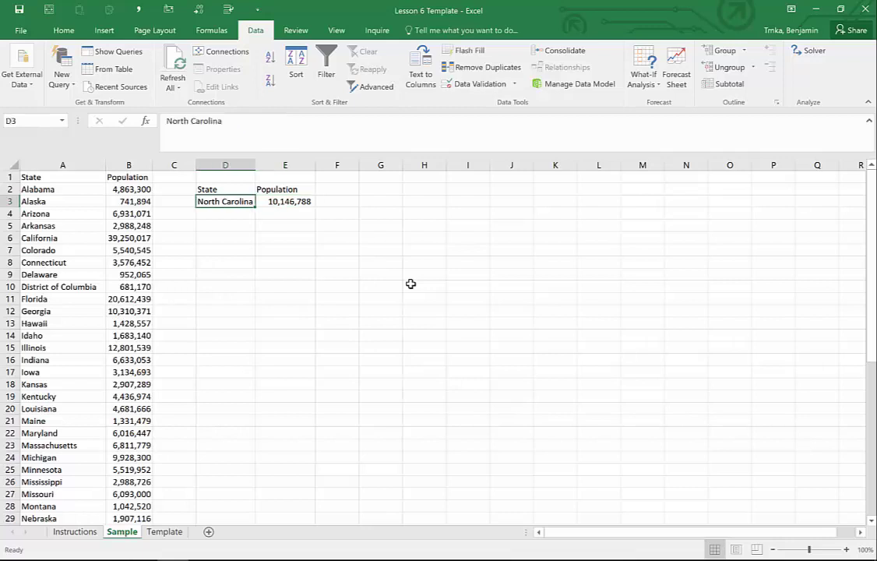
{"action": "type", "text": "Texas"}
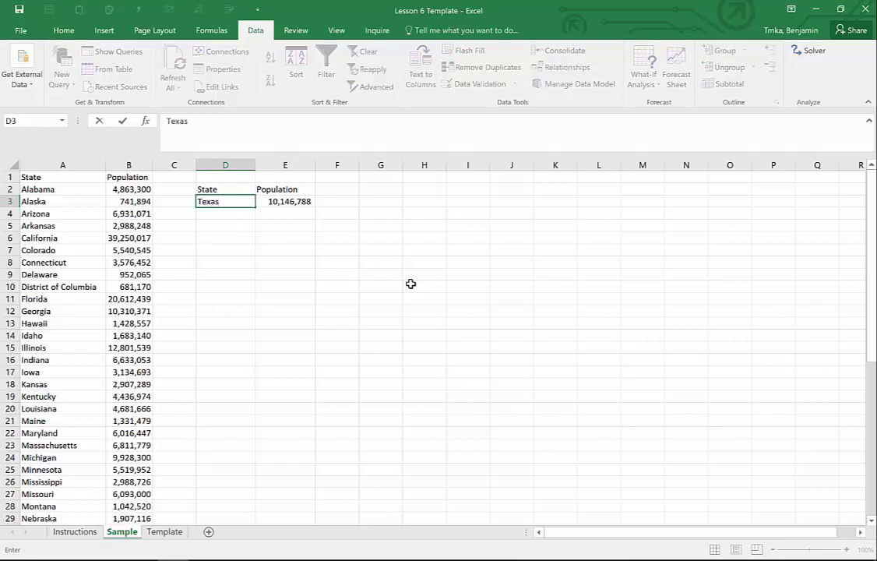
{"action": "key", "text": "Return"}
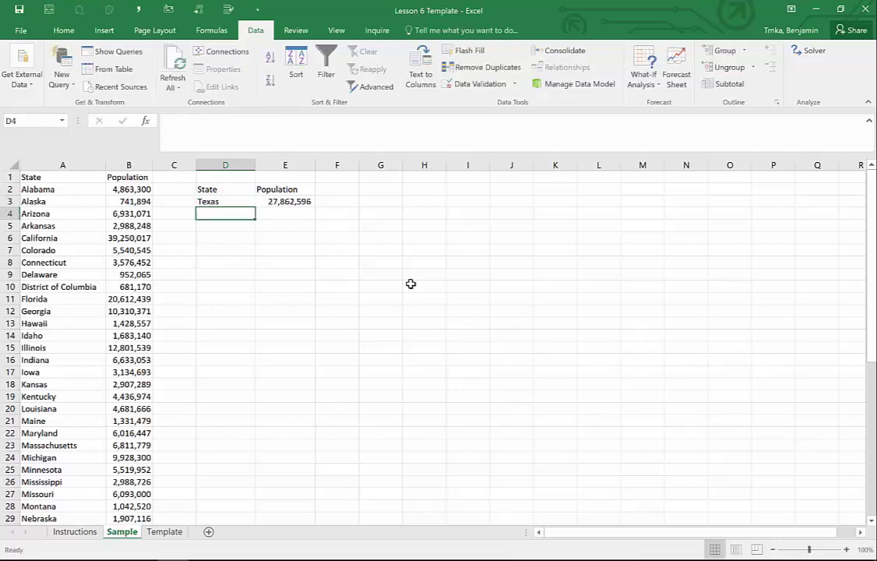
Test the lookup with the misspelled state Txas in D3 and undo that entry
{"action": "key", "text": "Up"}
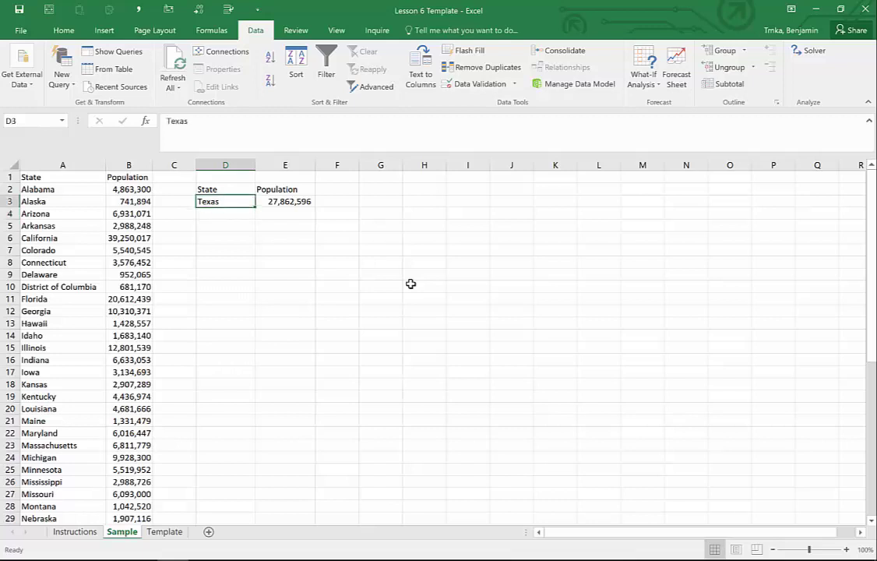
{"action": "type", "text": "Txas"}
{"action": "key", "text": "Return"}
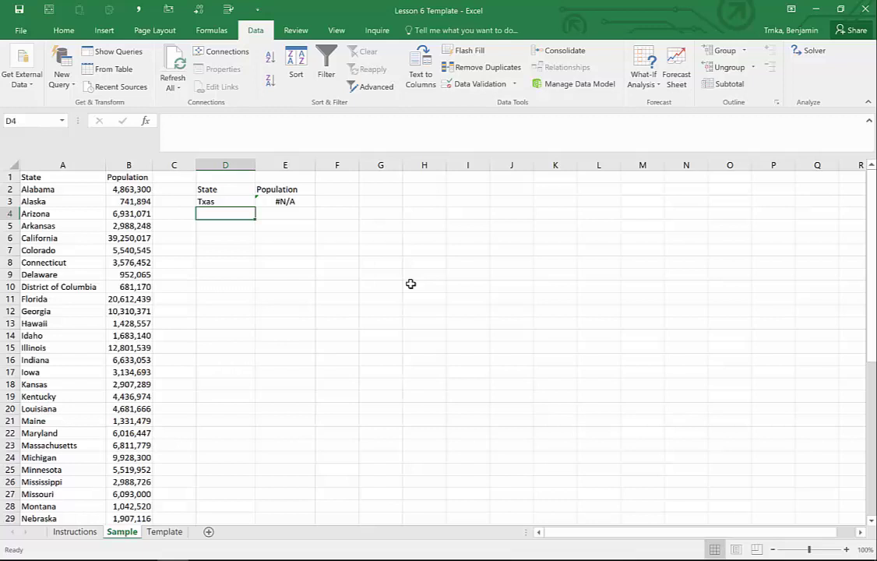
{"action": "key", "text": "ctrl+z"}
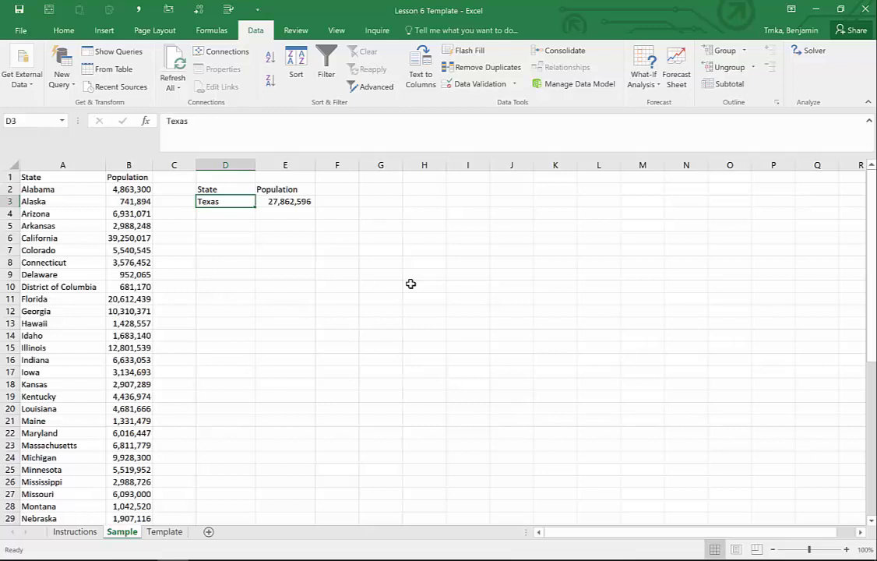
Fill cells D3:E3 with yellow and change the fill to the standard light blue
{"action": "key", "text": "shift+Right"}
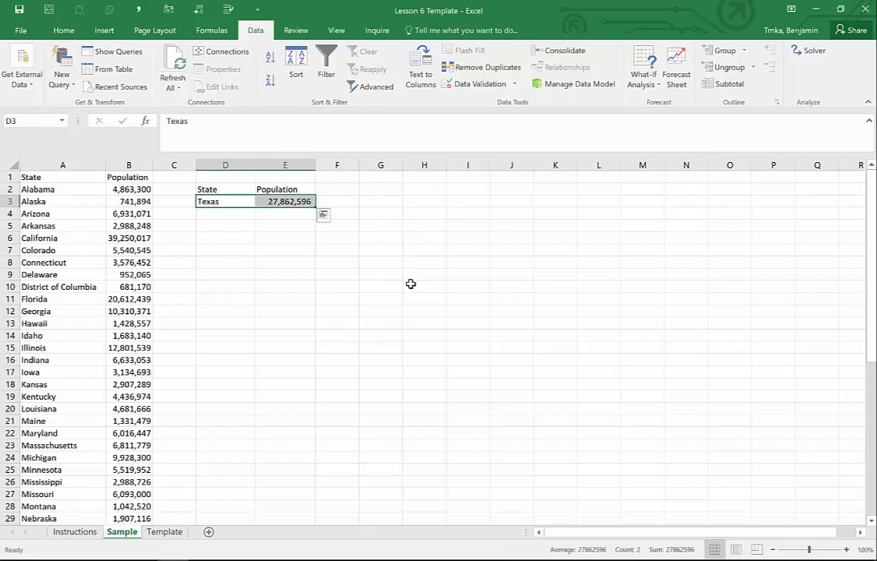
{"action": "left_click", "coordinate": [65, 30]}
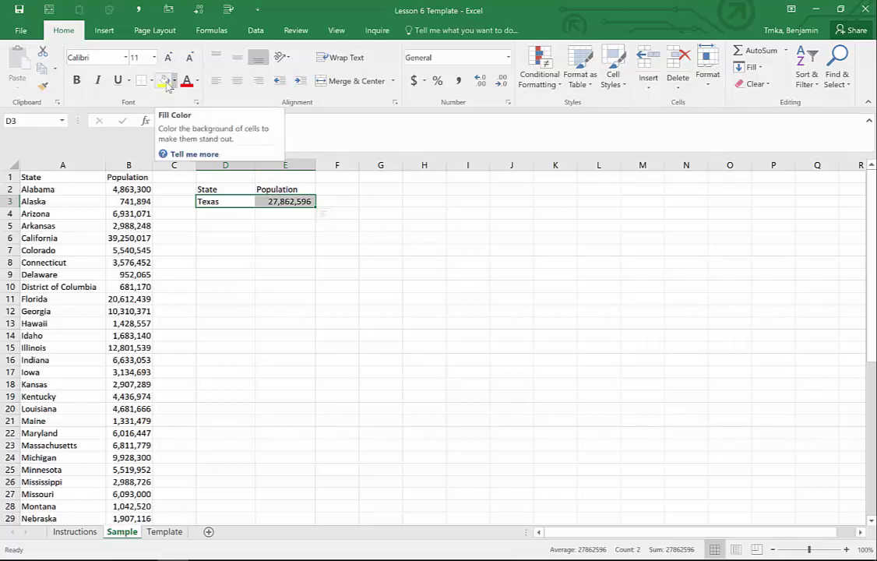
{"action": "left_click", "coordinate": [165, 82]}
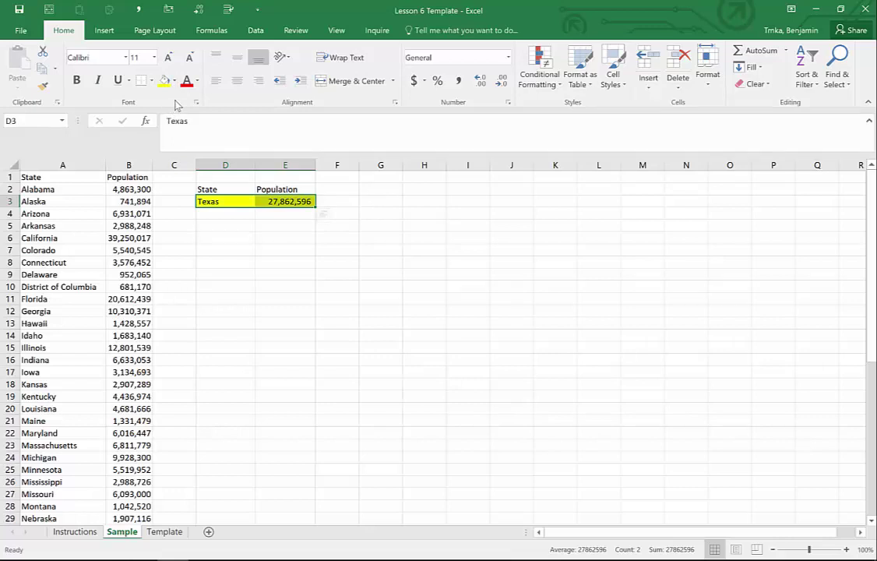
{"action": "left_click", "coordinate": [174, 81]}
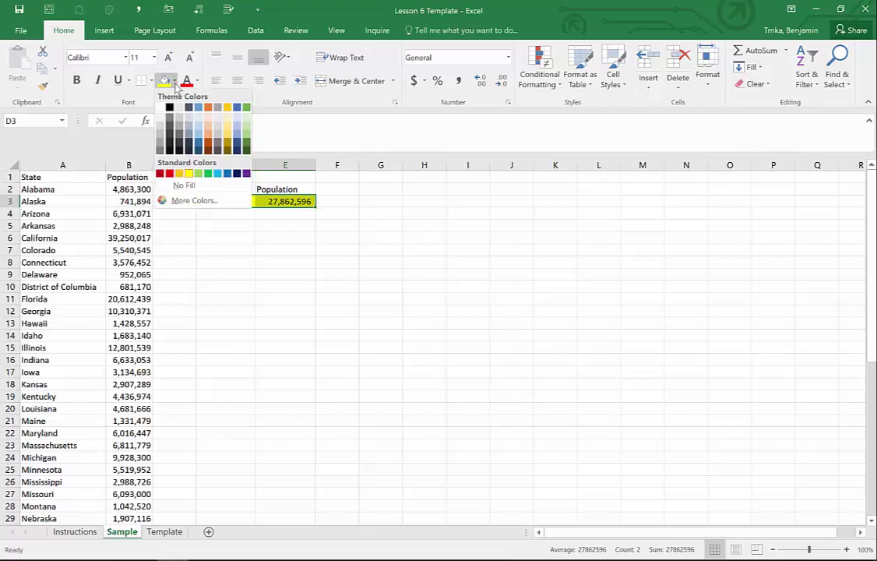
{"action": "left_click", "coordinate": [220, 173]}
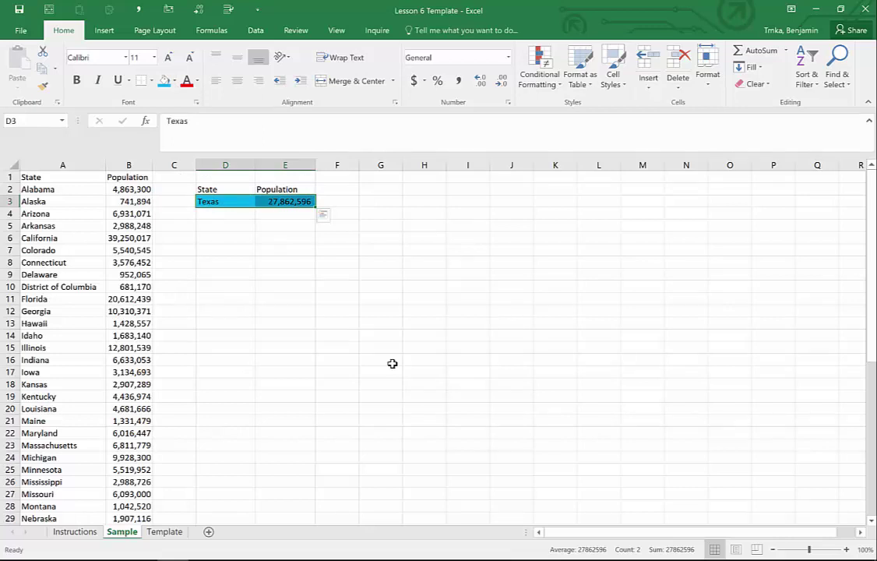
{"action": "left_click", "coordinate": [126, 58]}
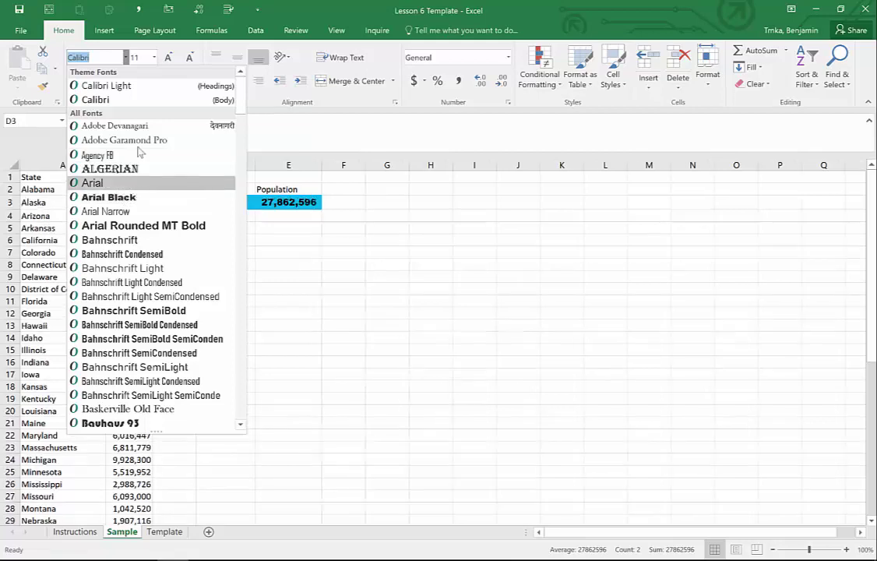
{"action": "left_click", "coordinate": [155, 58]}
{"action": "left_click", "coordinate": [154, 58]}
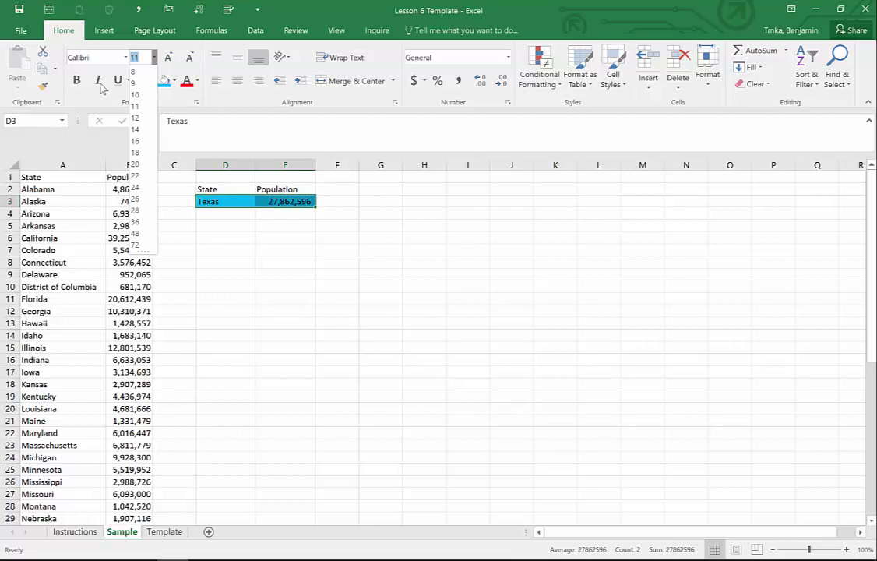
{"action": "left_click", "coordinate": [312, 232]}
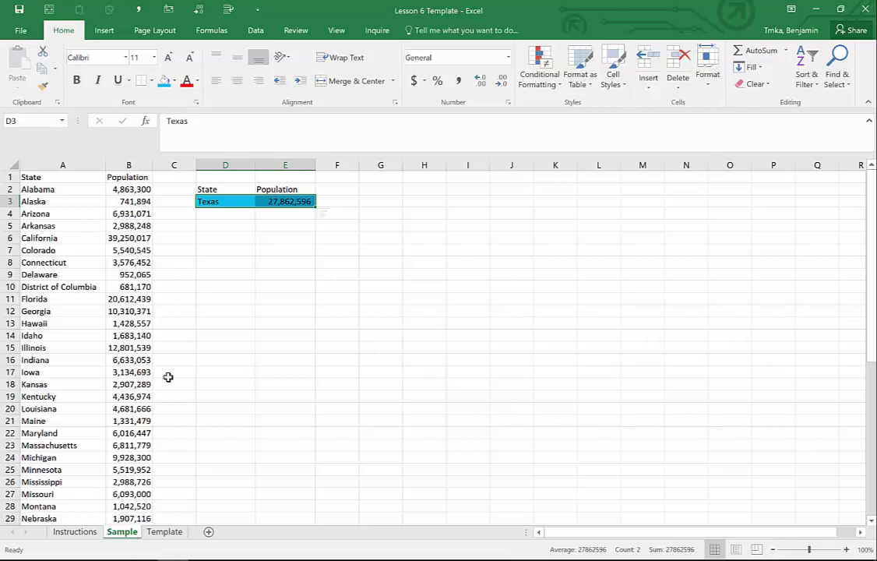
Open the Template sheet and examine the purchase table's column headings, Total Cost formulas and Grand Total formulas for units and cost
{"action": "left_click", "coordinate": [163, 533]}
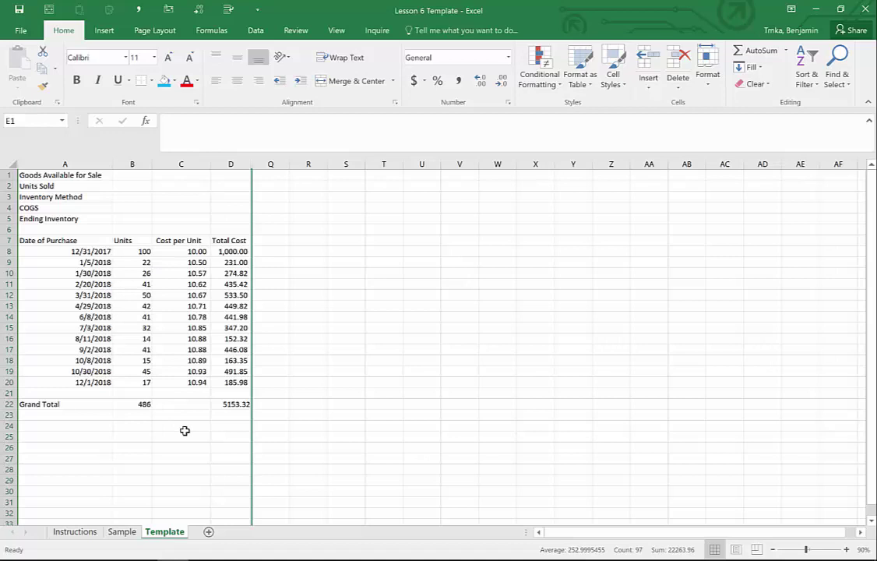
{"action": "left_click", "coordinate": [94, 242]}
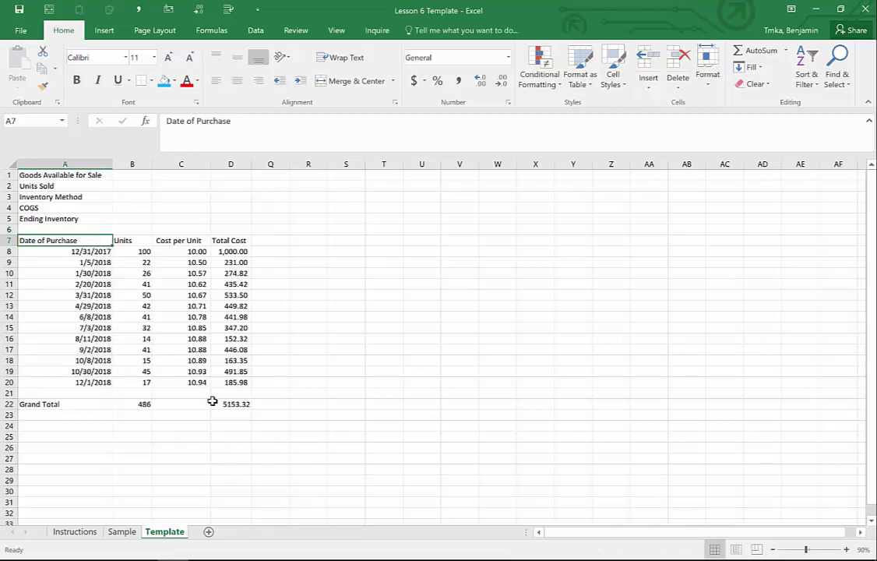
{"action": "key", "text": "Right"}
{"action": "key", "text": "Right"}
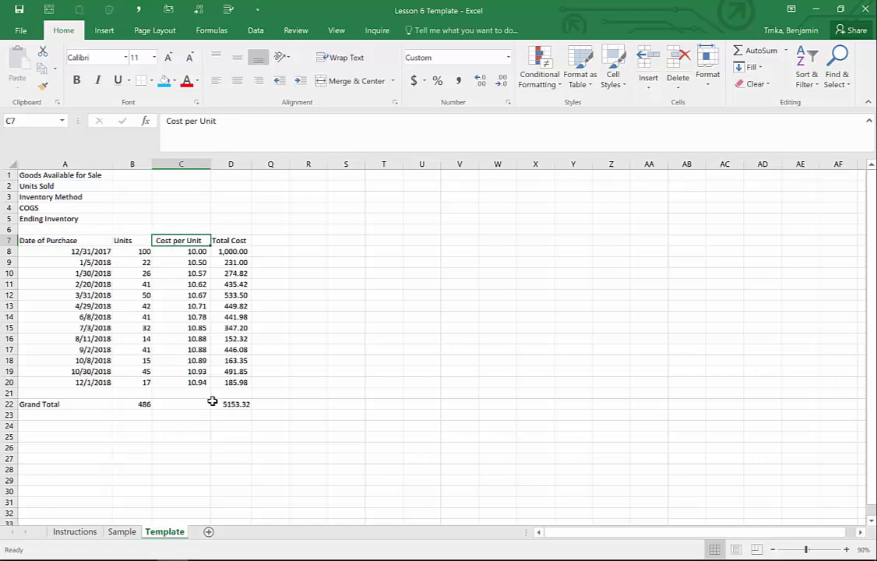
{"action": "key", "text": "Right"}
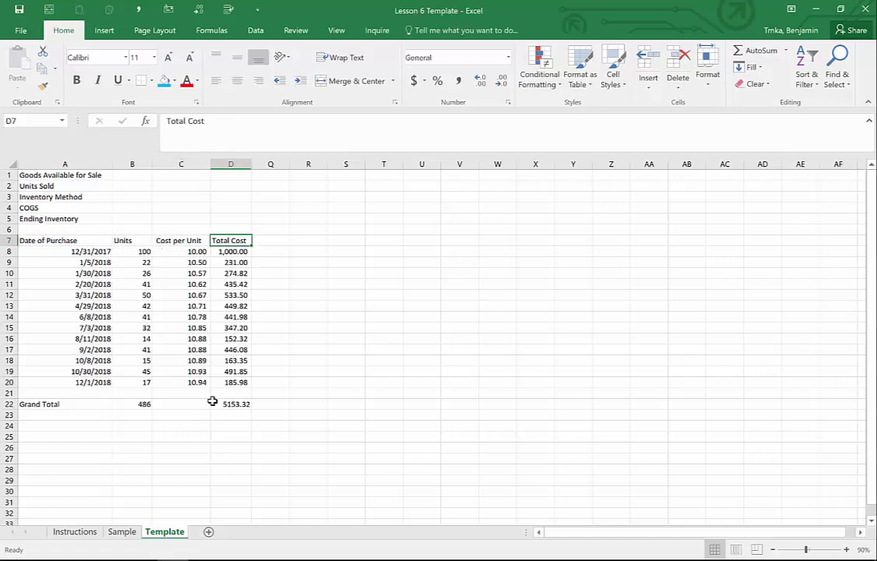
{"action": "key", "text": "Down"}
{"action": "key", "text": "Down"}
{"action": "key", "text": "Down"}
{"action": "key", "text": "Down"}
{"action": "key", "text": "Down"}
{"action": "key", "text": "Down"}
{"action": "key", "text": "Down"}
{"action": "key", "text": "Down"}
{"action": "key", "text": "Down"}
{"action": "key", "text": "Down"}
{"action": "key", "text": "Down"}
{"action": "key", "text": "Down"}
{"action": "key", "text": "Down"}
{"action": "key", "text": "Down"}
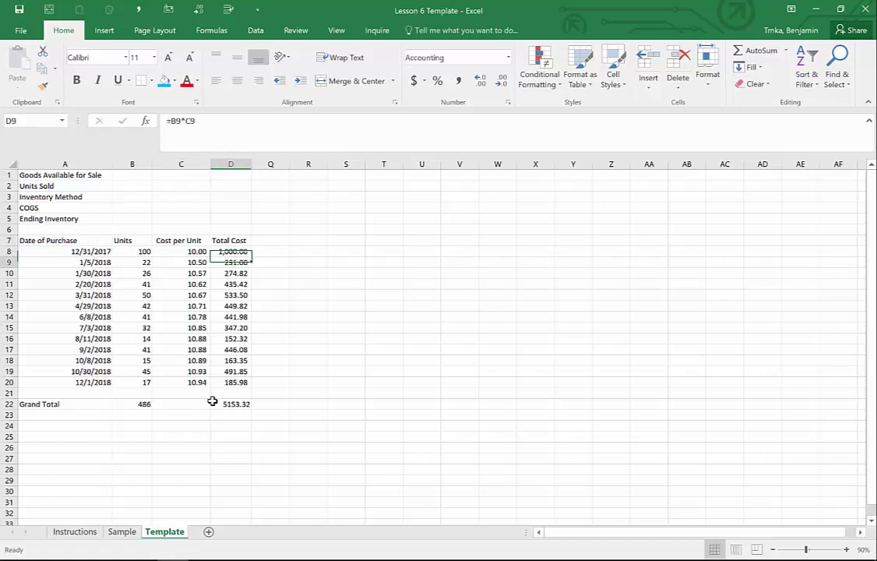
{"action": "key", "text": "Down"}
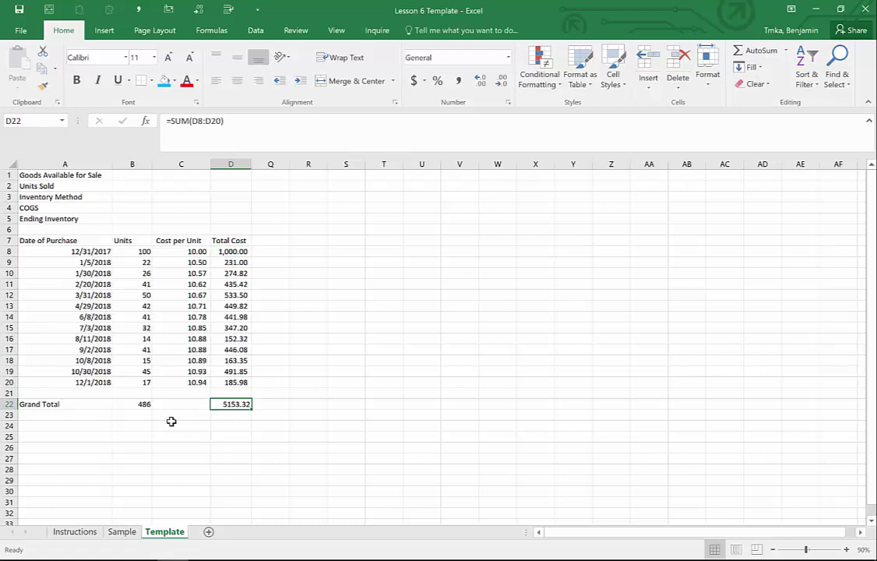
{"action": "key", "text": "Left"}
{"action": "key", "text": "Left"}
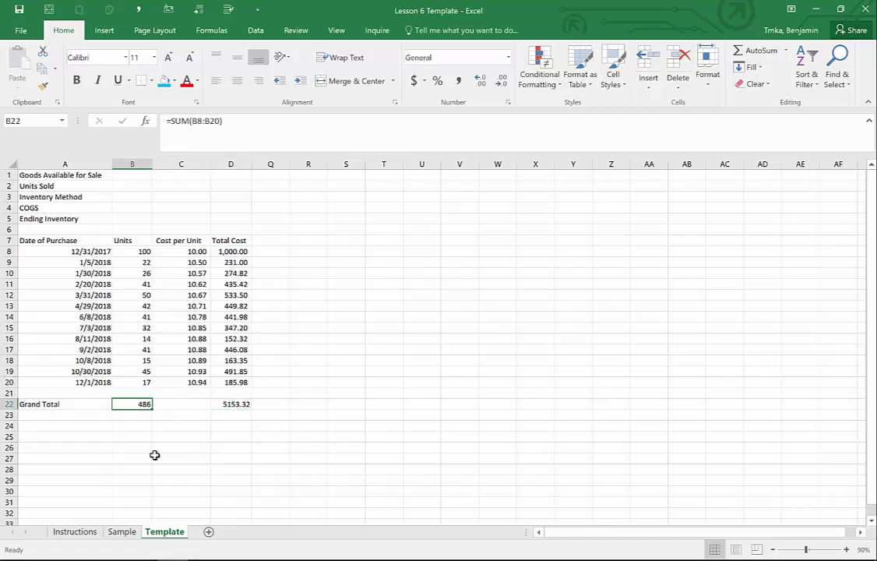
{"action": "key", "text": "Right"}
{"action": "key", "text": "Right"}
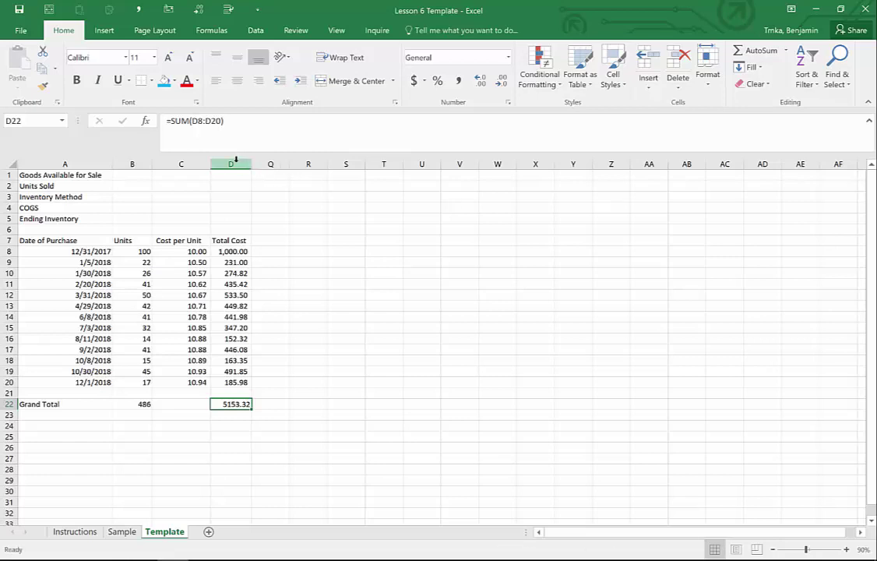
Unhide the hidden columns between D and Q on the Template sheet and deselect them
{"action": "left_click_drag", "start_coordinate": [231, 163], "coordinate": [268, 166]}
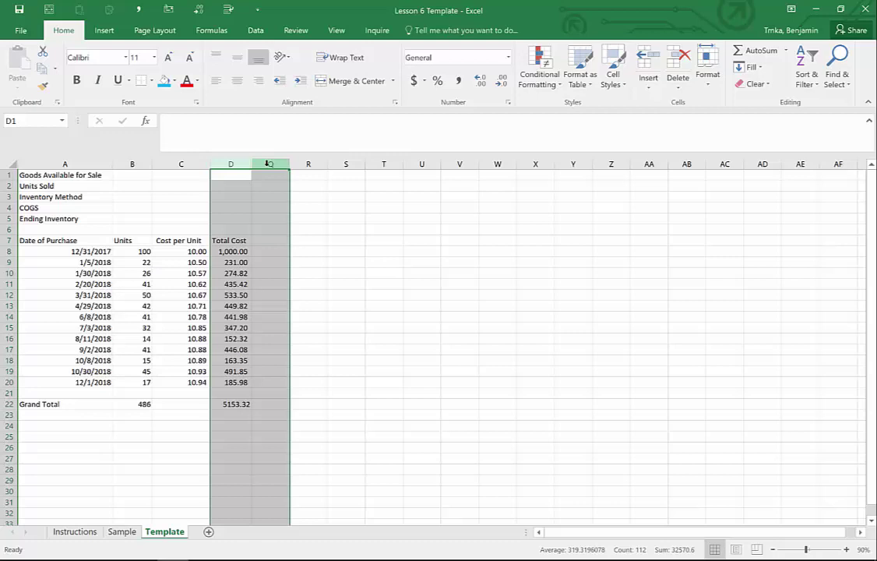
{"action": "right_click", "coordinate": [268, 165]}
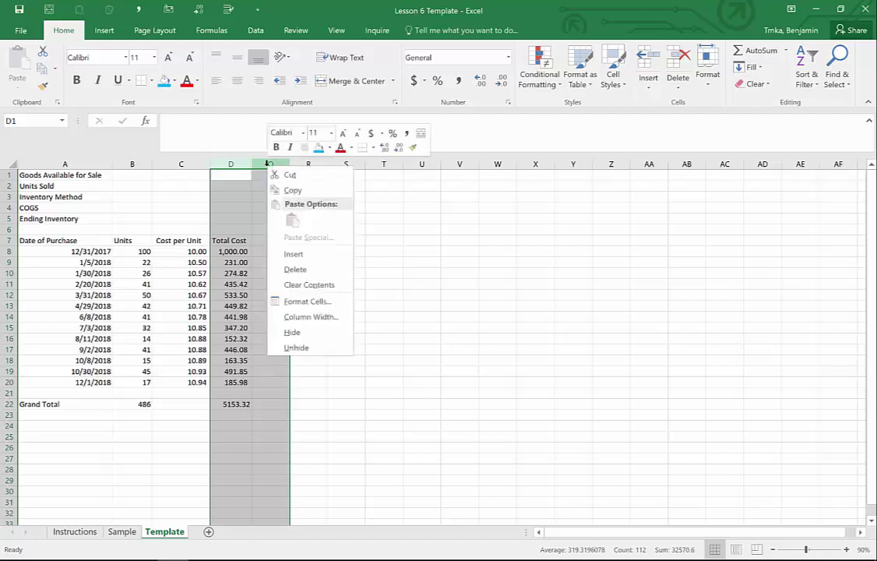
{"action": "left_click", "coordinate": [308, 347]}
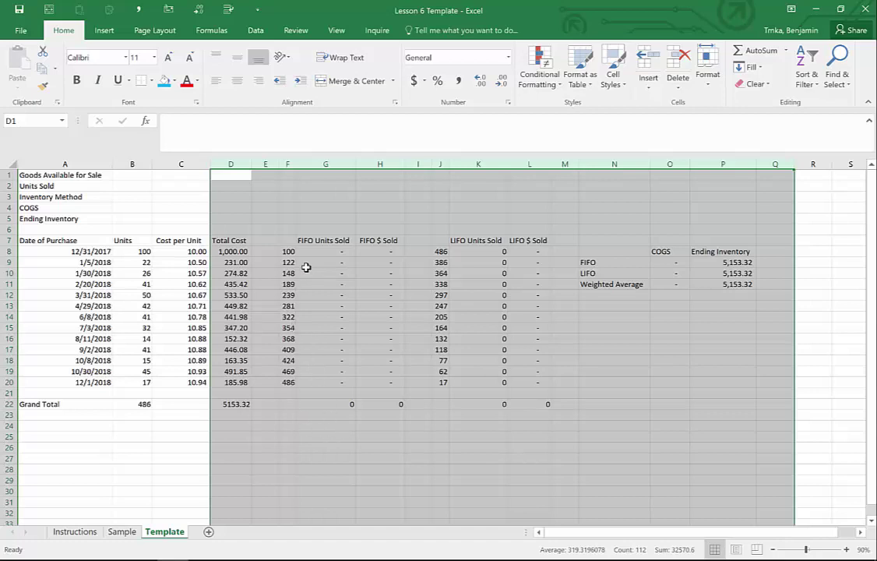
{"action": "left_click", "coordinate": [300, 217]}
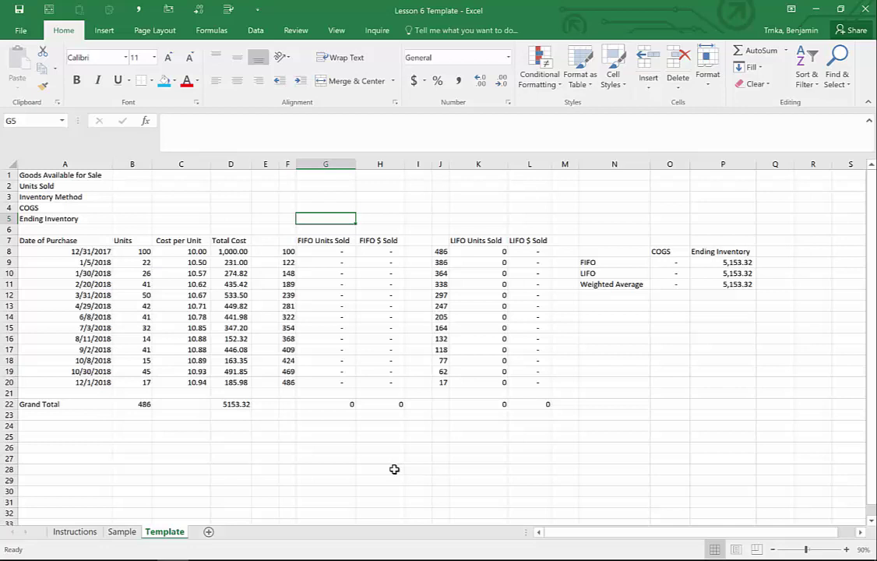
{"action": "key", "text": "Down"}
{"action": "key", "text": "Down"}
{"action": "key", "text": "Left"}
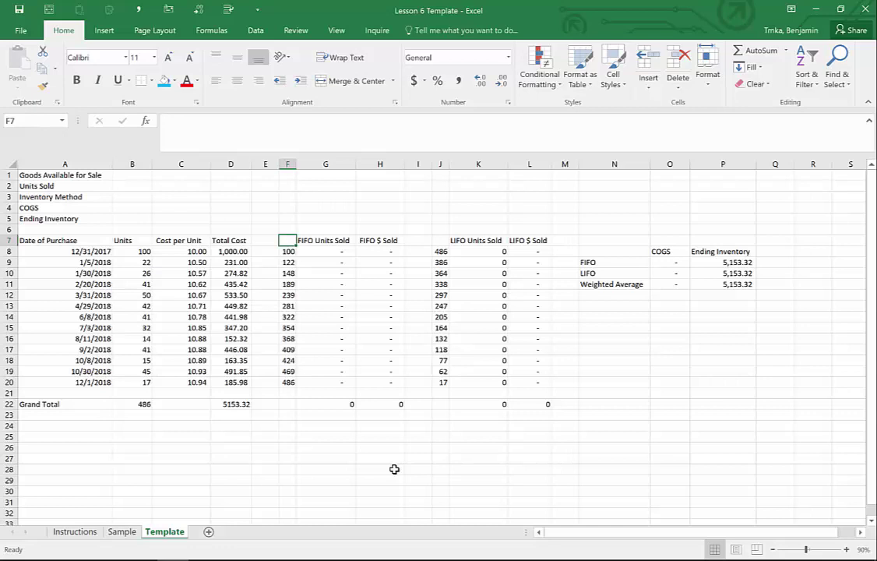
Enter a formula in B1 that links Goods Available for Sale to the Grand Total units in B22
{"action": "left_click", "coordinate": [75, 174]}
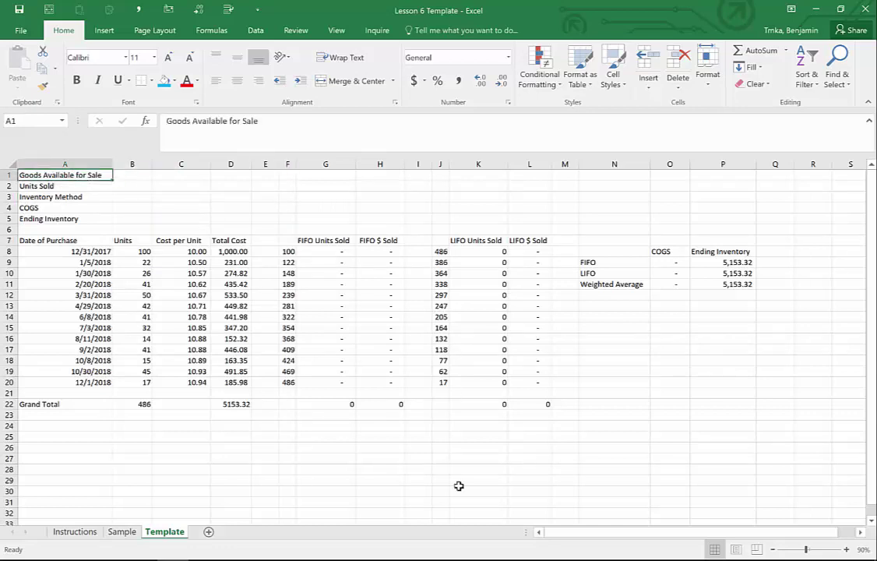
{"action": "key", "text": "Right"}
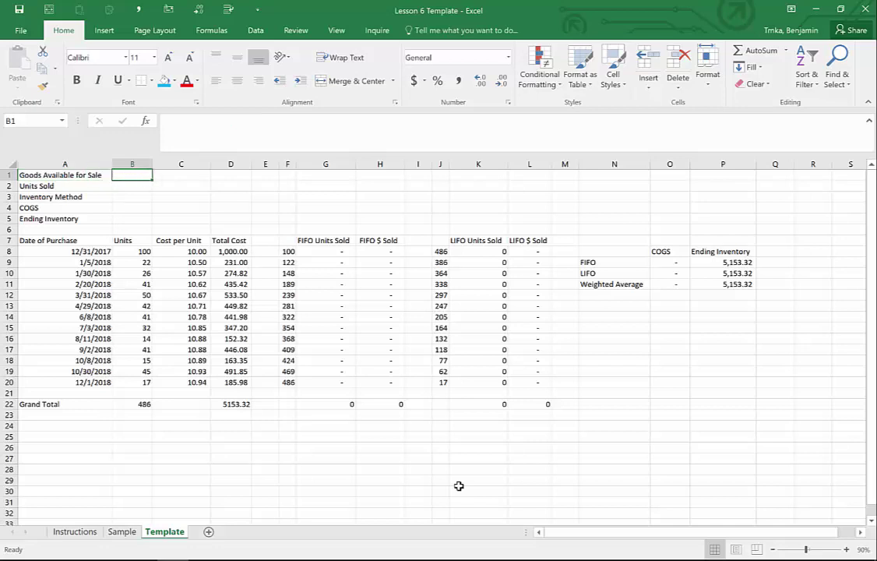
{"action": "type", "text": "="}
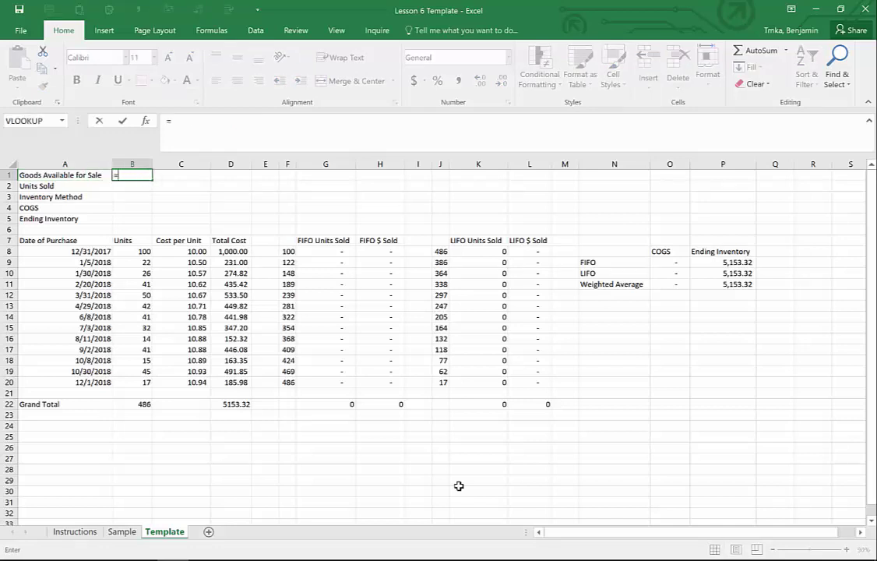
{"action": "key", "text": "Down"}
{"action": "key", "text": "Down"}
{"action": "key", "text": "Down"}
{"action": "key", "text": "Down"}
{"action": "key", "text": "Down"}
{"action": "key", "text": "Down"}
{"action": "key", "text": "Down"}
{"action": "key", "text": "Down"}
{"action": "key", "text": "Down"}
{"action": "key", "text": "Down"}
{"action": "key", "text": "Down"}
{"action": "key", "text": "Down"}
{"action": "key", "text": "Down"}
{"action": "key", "text": "Down"}
{"action": "key", "text": "Down"}
{"action": "key", "text": "Down"}
{"action": "key", "text": "Down"}
{"action": "key", "text": "Down"}
{"action": "key", "text": "Down"}
{"action": "key", "text": "Down"}
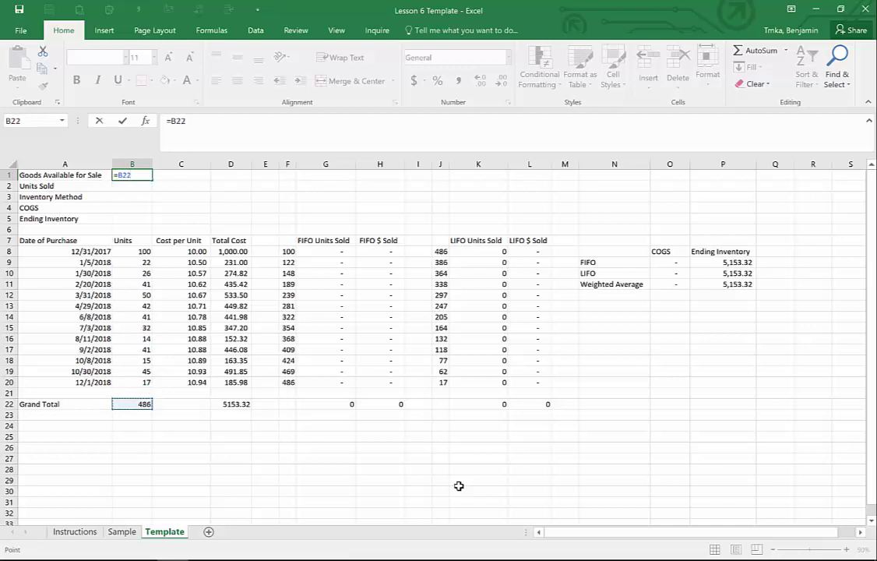
{"action": "key", "text": "Return"}
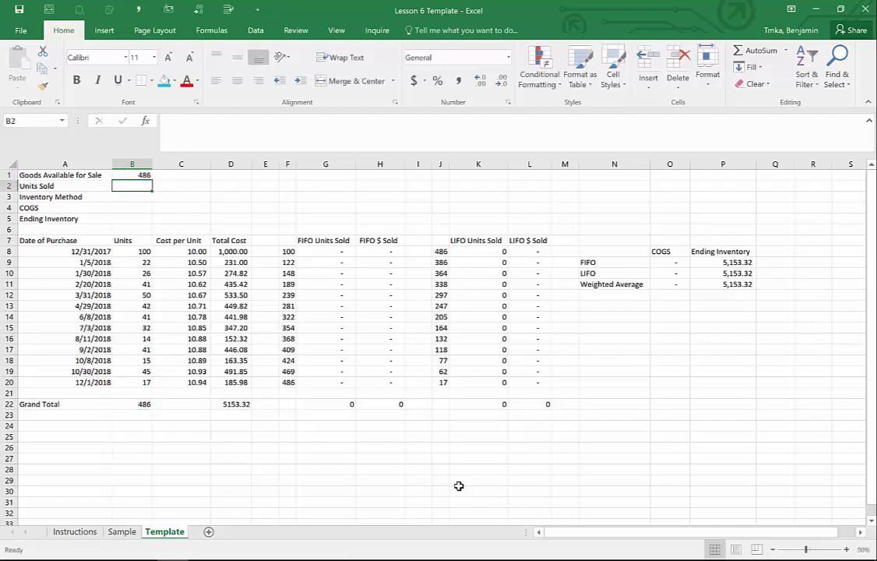
Enter 300 as the Units Sold in B2
{"action": "key", "text": "Up"}
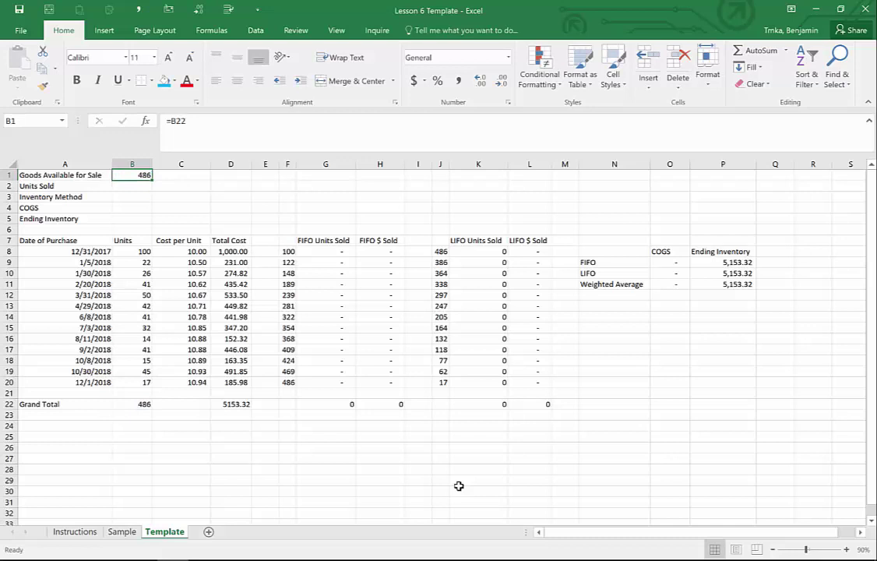
{"action": "key", "text": "Down"}
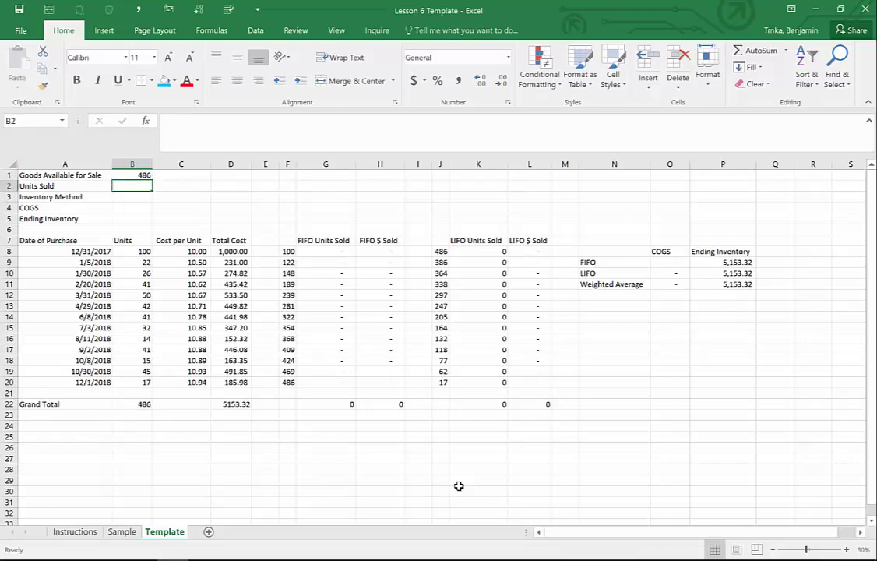
{"action": "type", "text": "300"}
{"action": "key", "text": "Return"}
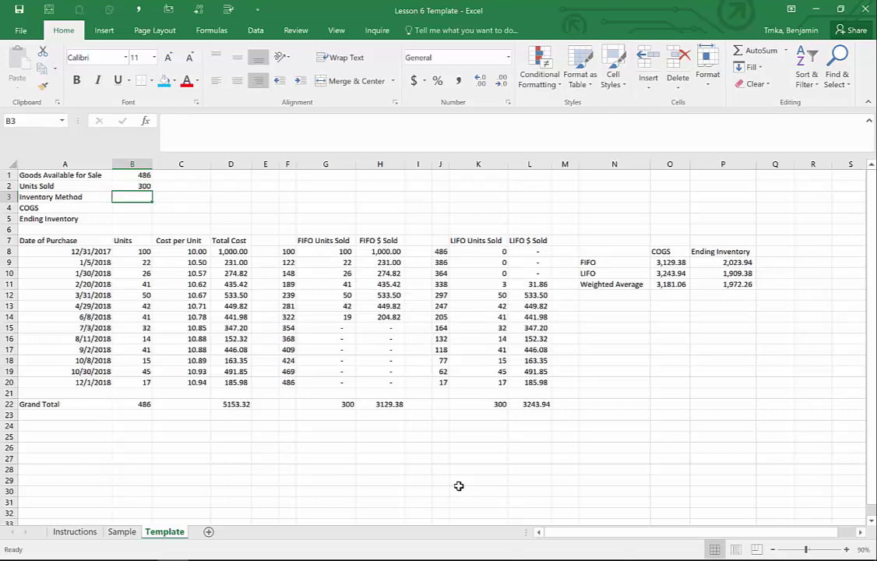
Check the COGS and Ending Inventory summary in columns O and P, and enter FIFO as the Inventory Method in B3
{"action": "left_click", "coordinate": [671, 273]}
{"action": "key", "text": "Up"}
{"action": "key", "text": "Up"}
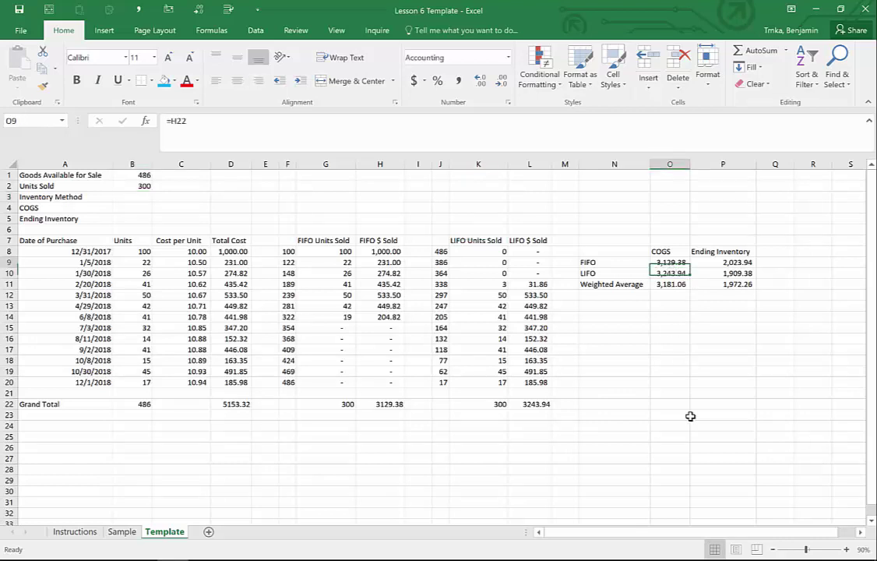
{"action": "key", "text": "Right"}
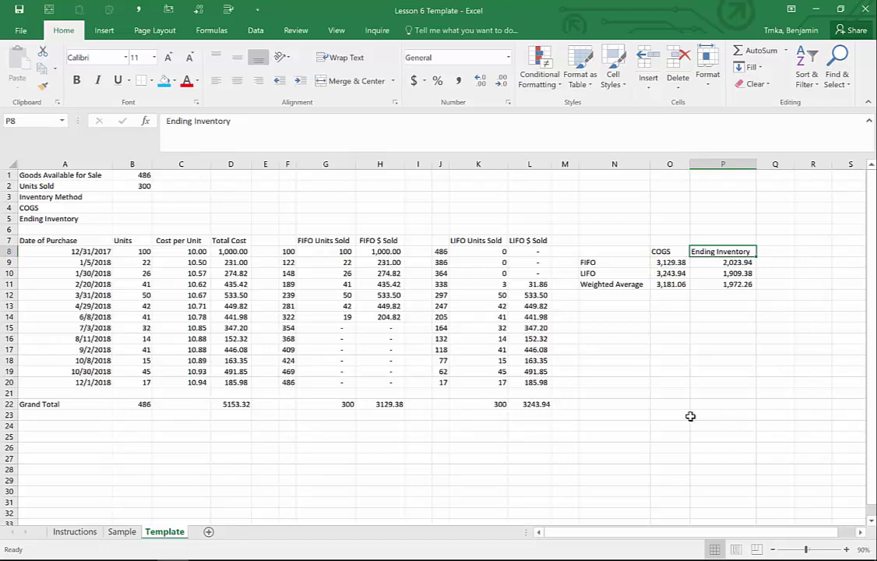
{"action": "left_click", "coordinate": [140, 195]}
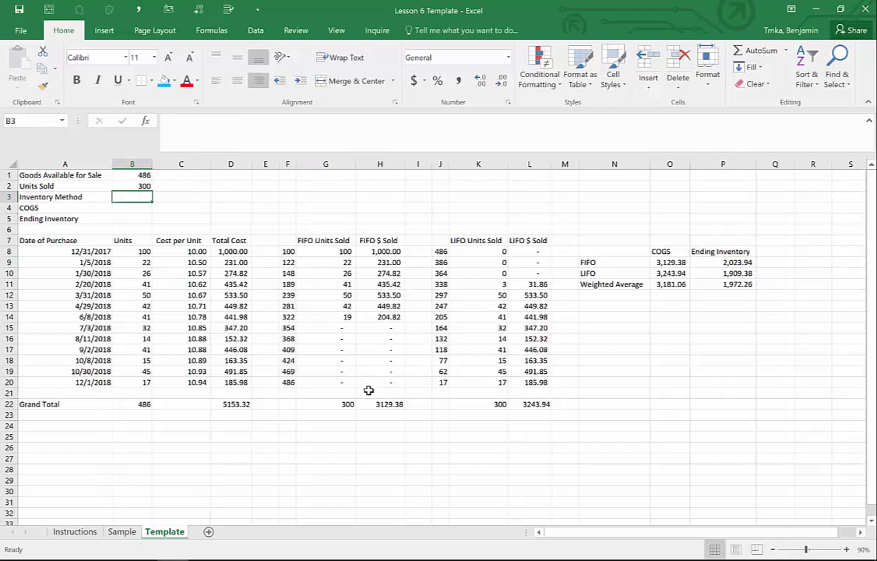
{"action": "type", "text": "FIFO"}
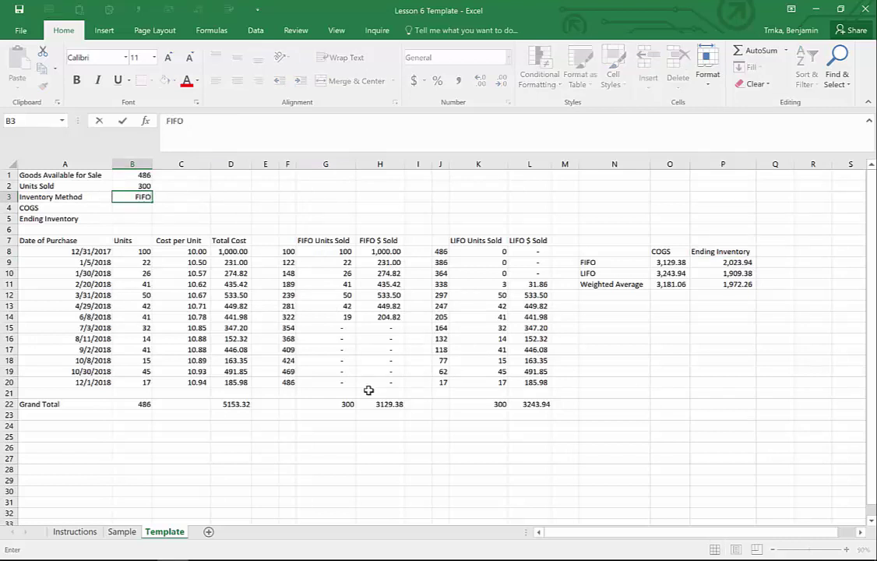
{"action": "key", "text": "Return"}
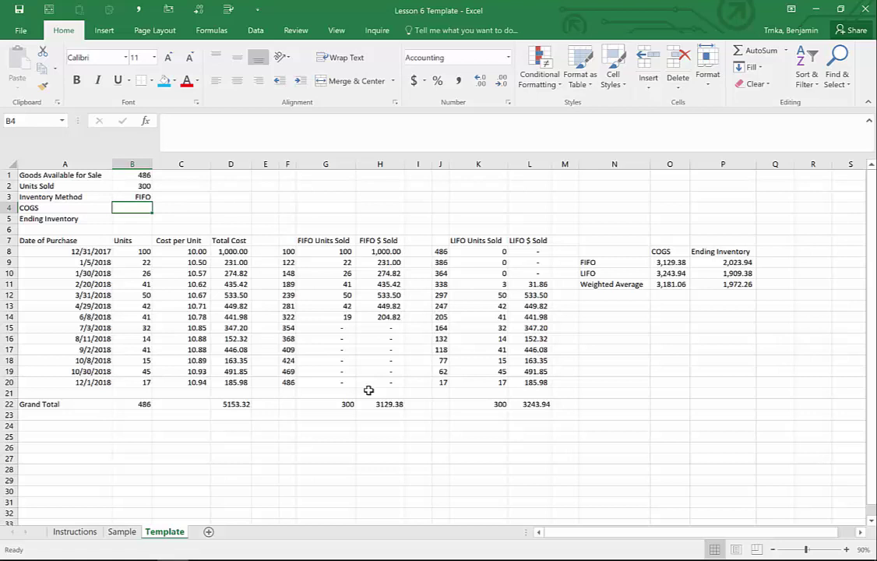
Start a VLOOKUP formula for COGS in B4 with the Inventory Method cell B3 as the lookup value
{"action": "type", "text": "="}
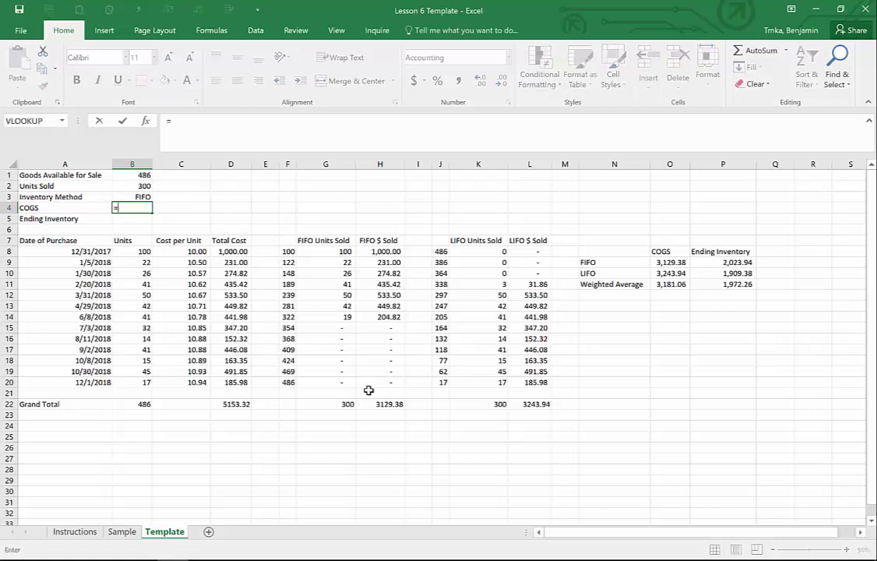
{"action": "type", "text": "vl"}
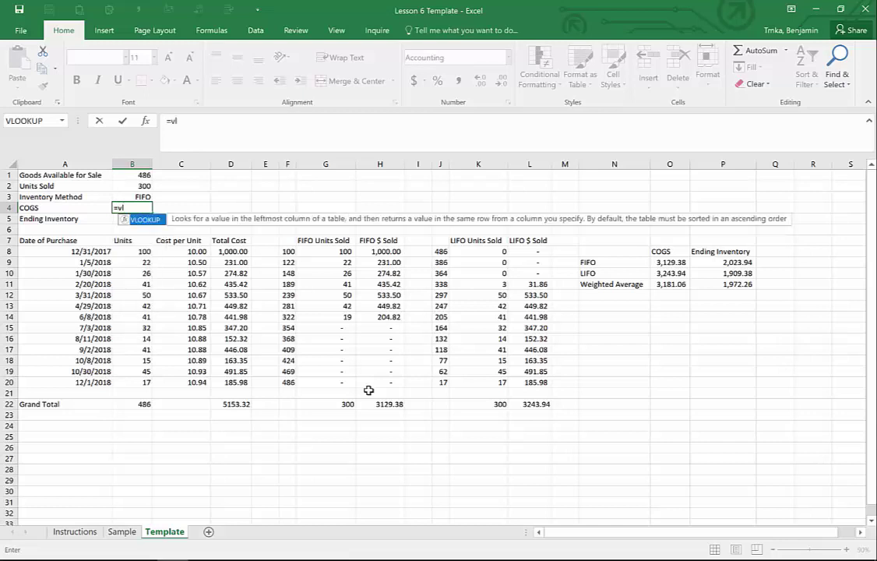
{"action": "key", "text": "Tab"}
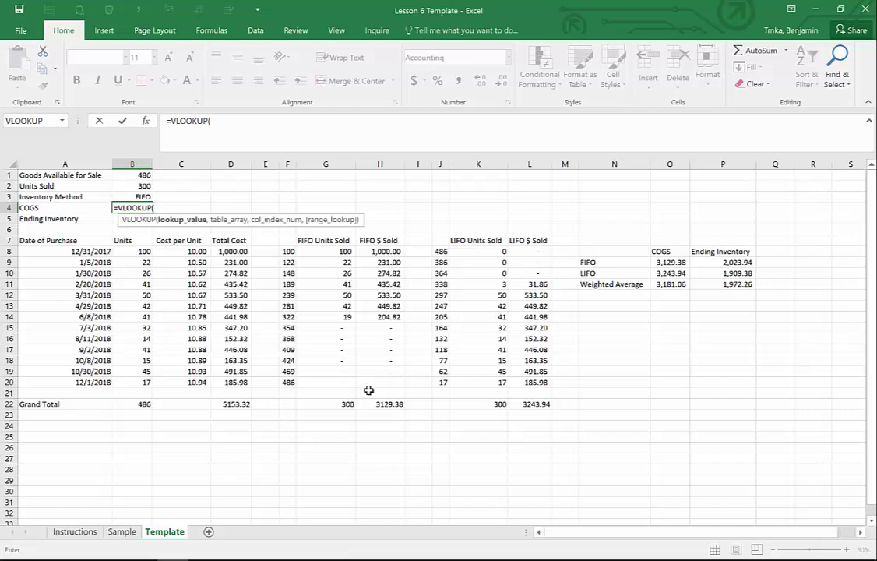
{"action": "key", "text": "Up"}
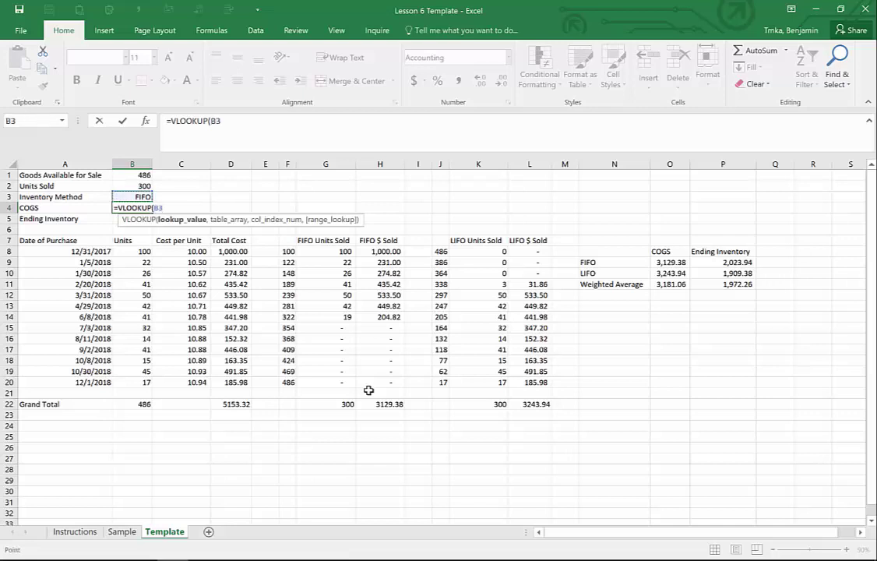
{"action": "type", "text": ","}
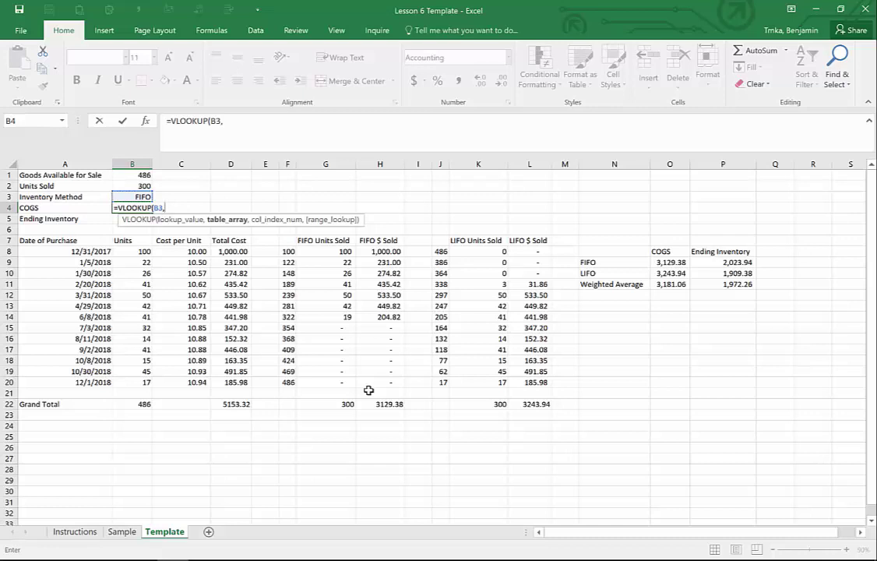
Set the table array of the COGS lookup in B4 to the costing summary range N9:P11
{"action": "key", "text": "Right"}
{"action": "key", "text": "Right"}
{"action": "key", "text": "Right"}
{"action": "key", "text": "Right"}
{"action": "key", "text": "Right"}
{"action": "key", "text": "Right"}
{"action": "key", "text": "Right"}
{"action": "key", "text": "Down"}
{"action": "key", "text": "Down"}
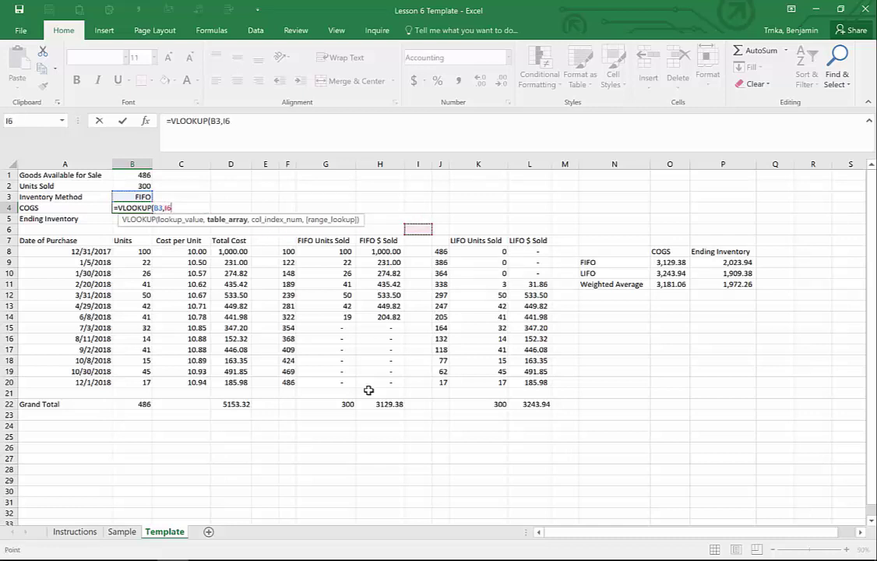
{"action": "key", "text": "Right"}
{"action": "key", "text": "Right"}
{"action": "key", "text": "Right"}
{"action": "key", "text": "Right"}
{"action": "key", "text": "Down"}
{"action": "key", "text": "Down"}
{"action": "key", "text": "Down"}
{"action": "key", "text": "Right"}
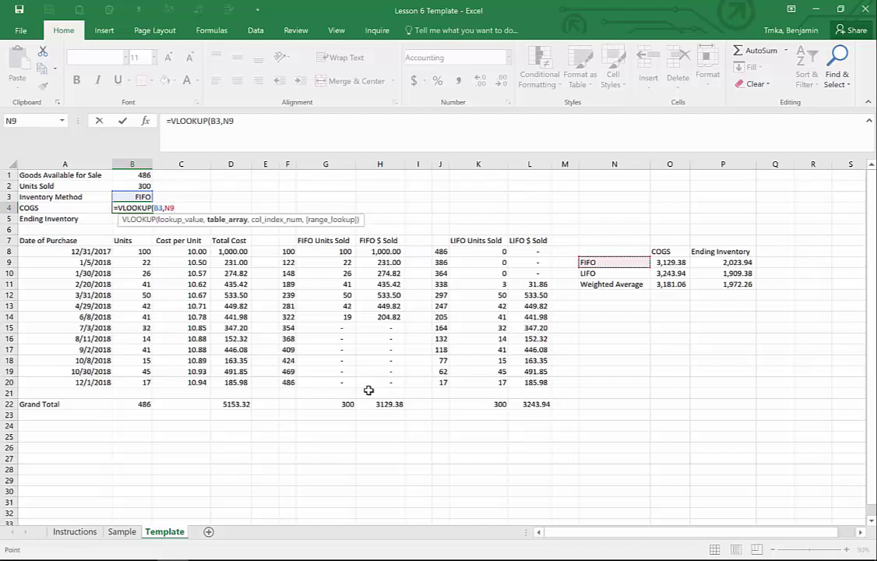
{"action": "key", "text": "shift+Right"}
{"action": "key", "text": "shift+Right"}
{"action": "key", "text": "shift+Down"}
{"action": "key", "text": "shift+Down"}
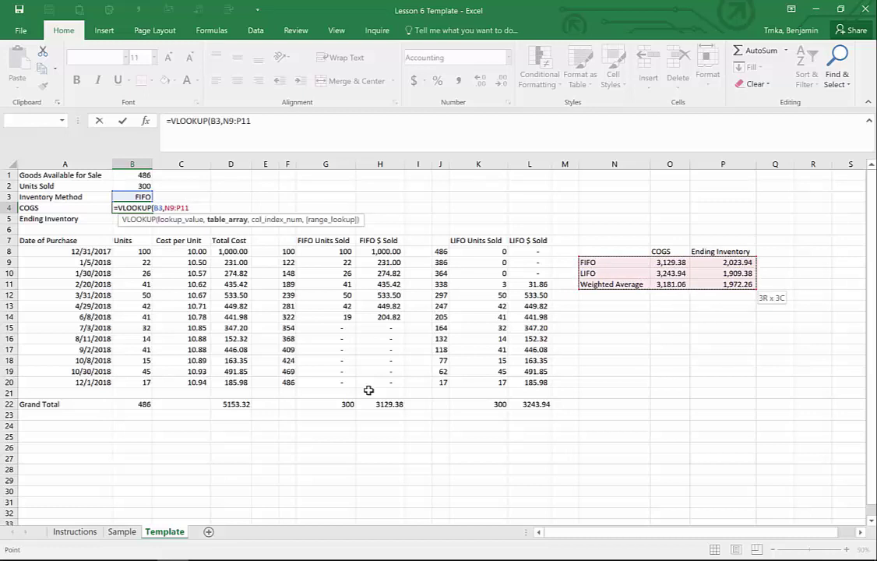
Complete the COGS lookup in B4 with column index 2 and FALSE for an exact match
{"action": "type", "text": ","}
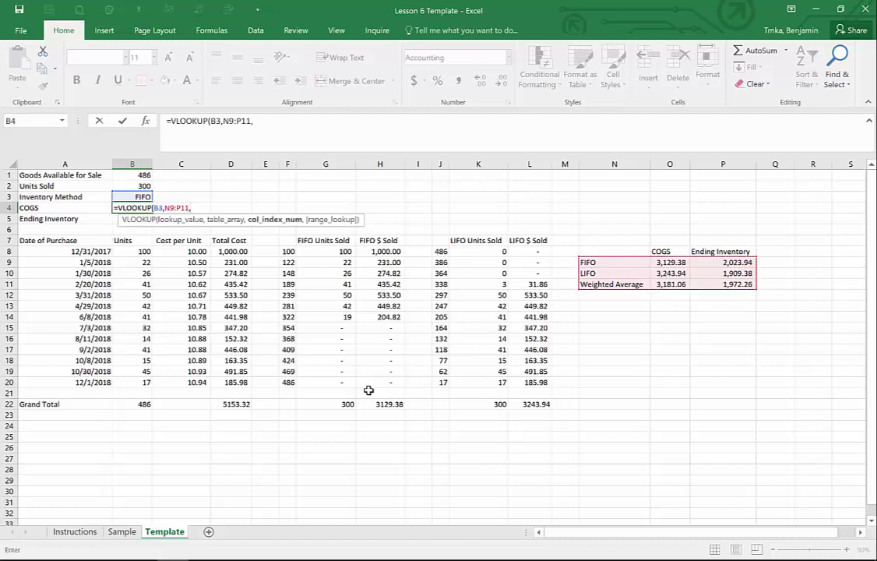
{"action": "type", "text": "2,"}
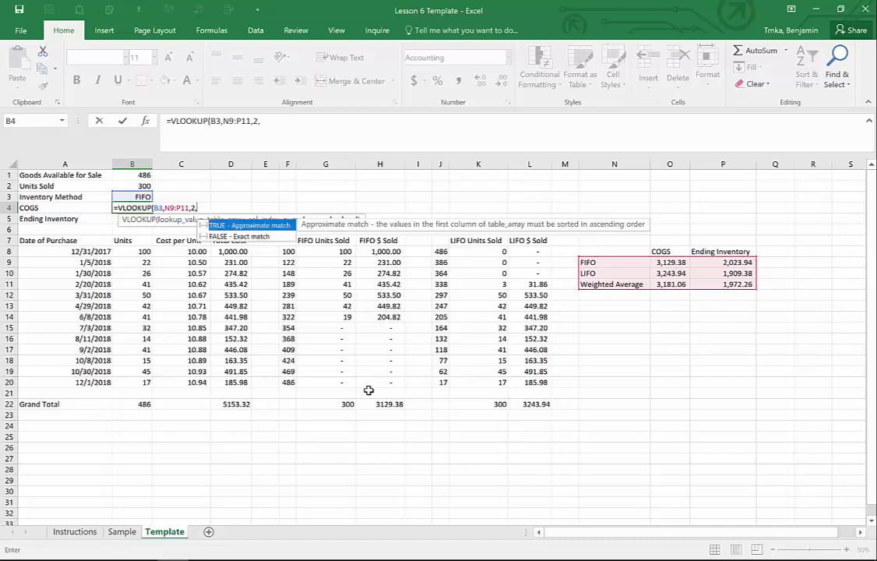
{"action": "key", "text": "Down"}
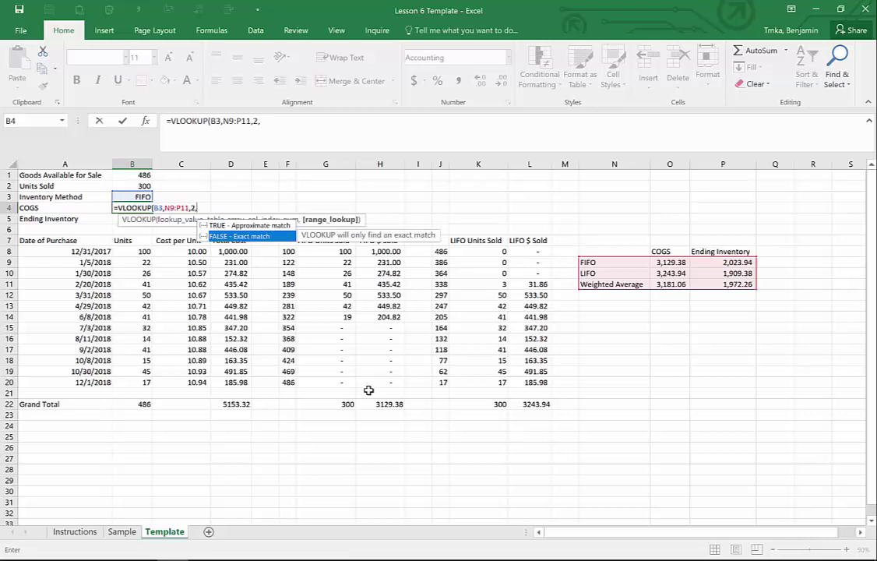
{"action": "key", "text": "Tab"}
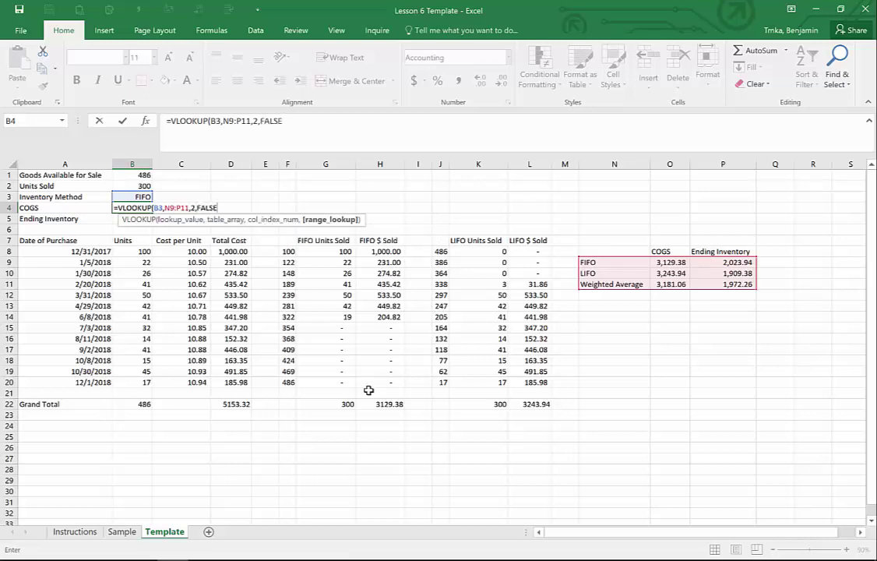
{"action": "key", "text": "ctrl+Return"}
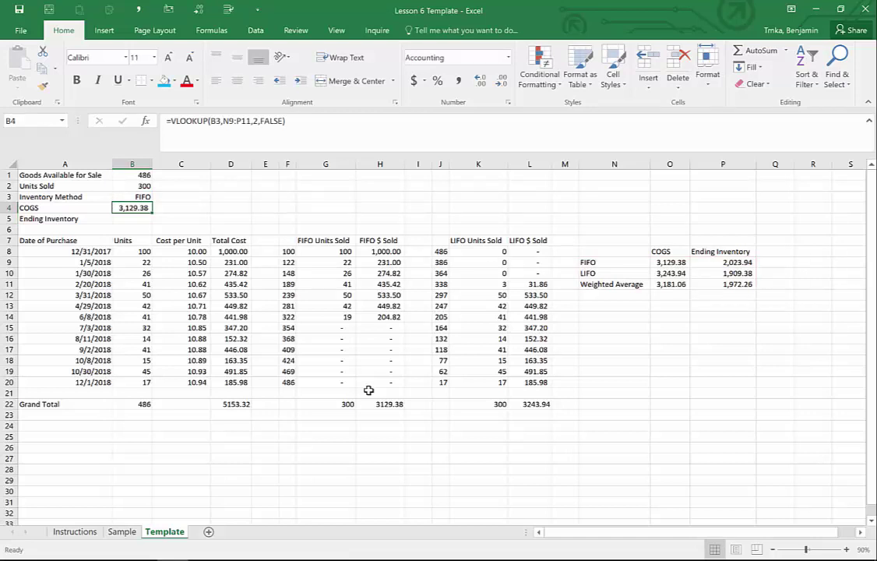
Start a VLOOKUP formula for Ending Inventory in B5 with B3 as the lookup value
{"action": "key", "text": "Down"}
{"action": "type", "text": "=vl"}
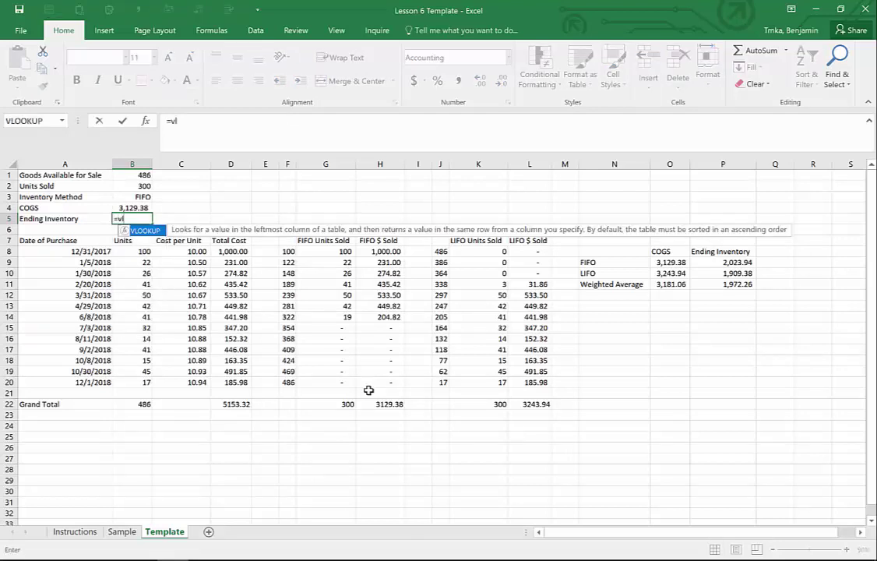
{"action": "key", "text": "Tab"}
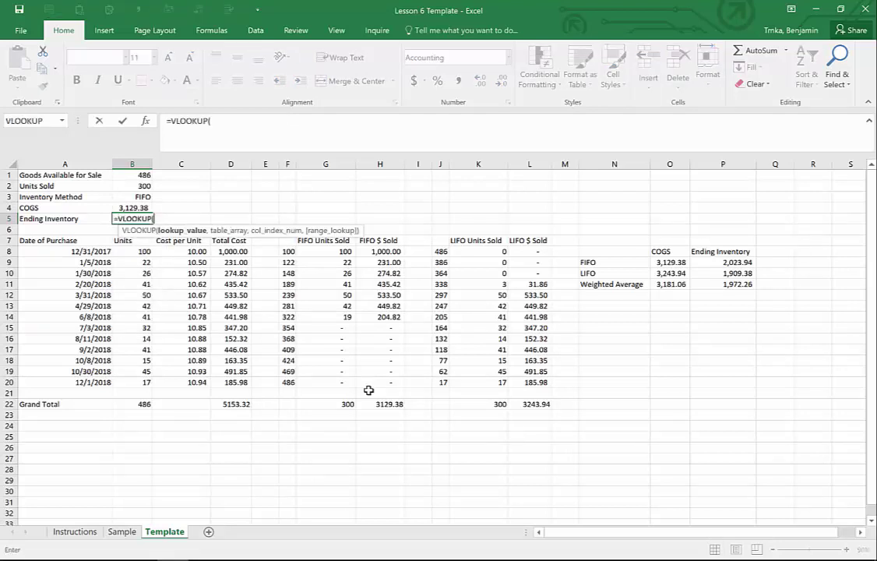
{"action": "key", "text": "Up"}
{"action": "key", "text": "Up"}
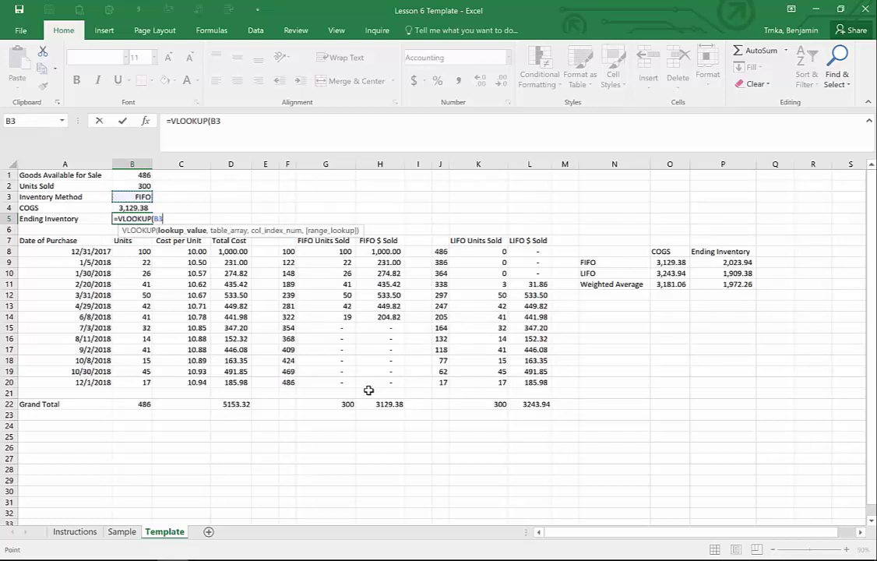
Set the table array of the Ending Inventory lookup in B5 to the costing summary range N9:P11
{"action": "type", "text": ","}
{"action": "key", "text": "Right"}
{"action": "key", "text": "Right"}
{"action": "key", "text": "Right"}
{"action": "key", "text": "Right"}
{"action": "key", "text": "Right"}
{"action": "key", "text": "Right"}
{"action": "key", "text": "Right"}
{"action": "key", "text": "Right"}
{"action": "key", "text": "Right"}
{"action": "key", "text": "Right"}
{"action": "key", "text": "Right"}
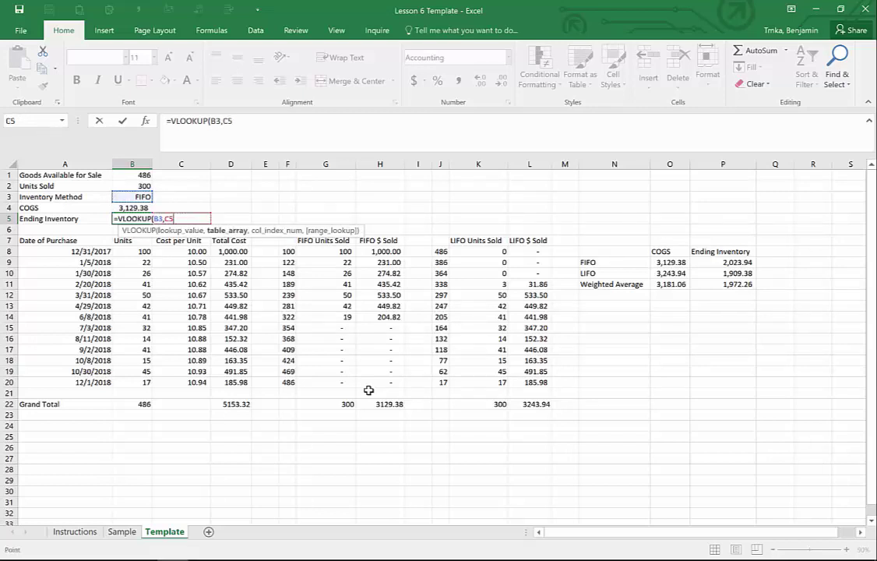
{"action": "key", "text": "Right"}
{"action": "key", "text": "Down"}
{"action": "key", "text": "Down"}
{"action": "key", "text": "Down"}
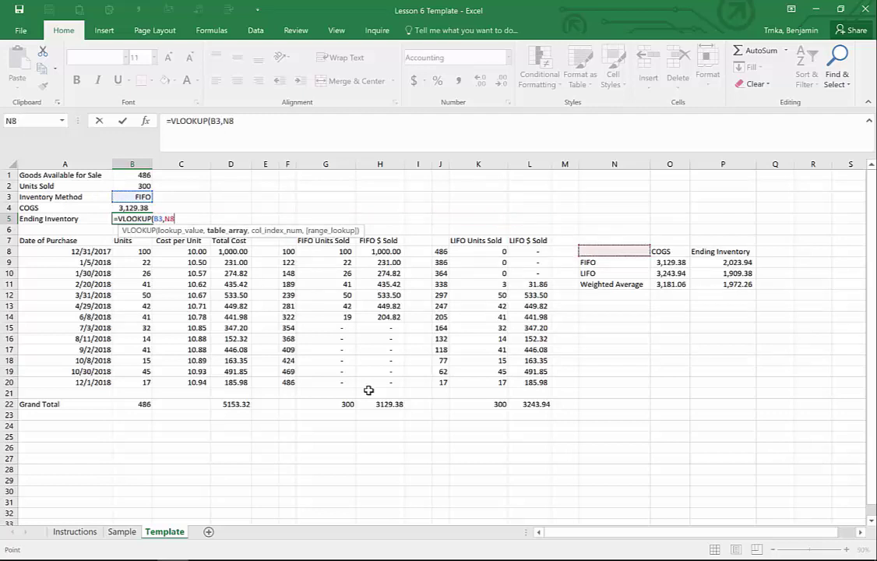
{"action": "key", "text": "Down"}
{"action": "key", "text": "shift+Right"}
{"action": "key", "text": "shift+Right"}
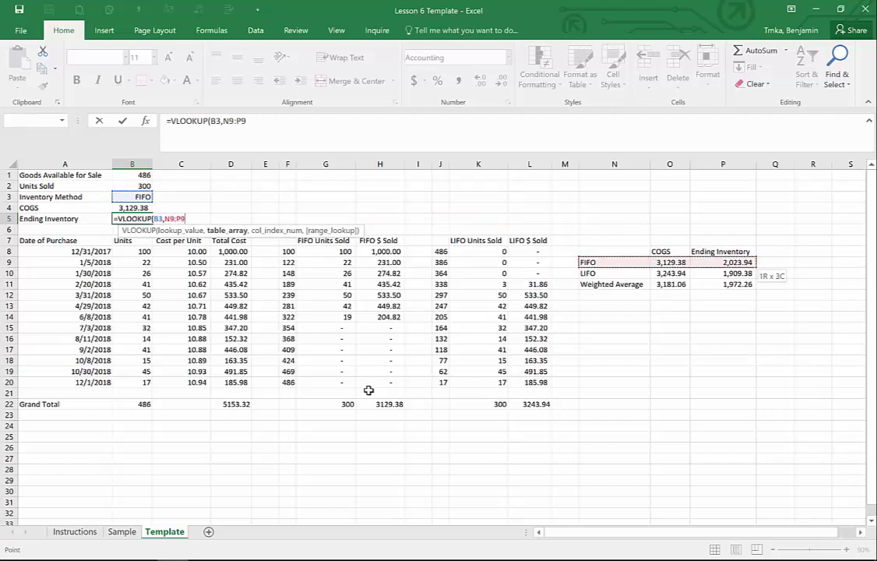
{"action": "key", "text": "shift+Down"}
{"action": "key", "text": "shift+Down"}
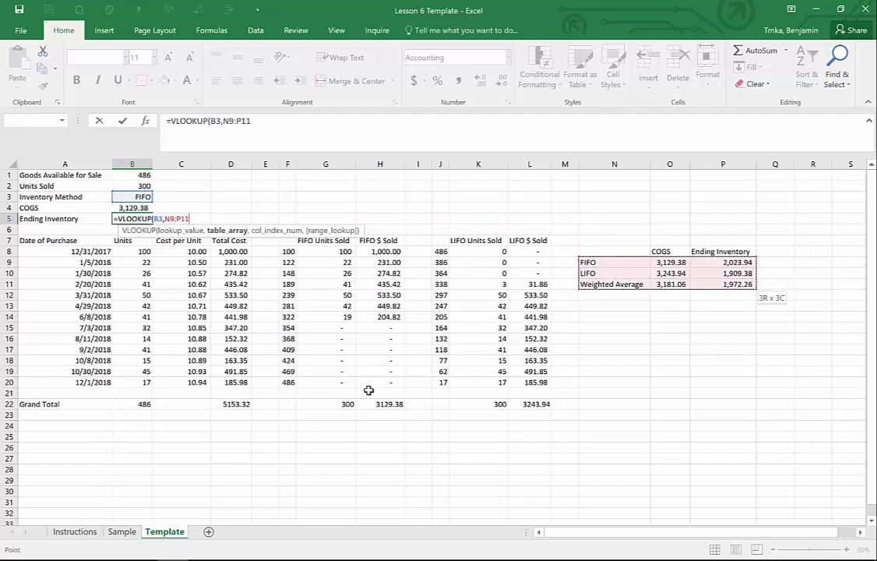
Complete the Ending Inventory lookup in B5 with column index 3 and FALSE for an exact match
{"action": "type", "text": ",3"}
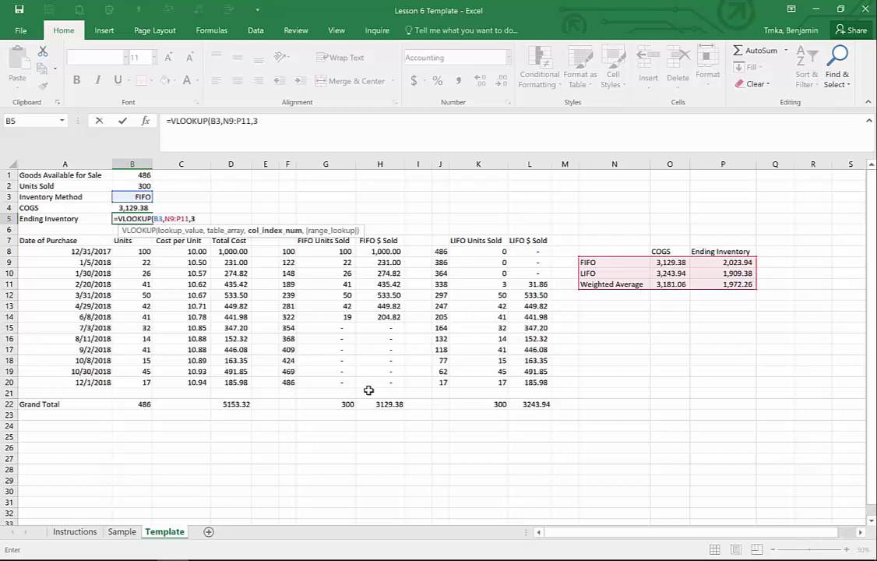
{"action": "type", "text": ","}
{"action": "key", "text": "Tab"}
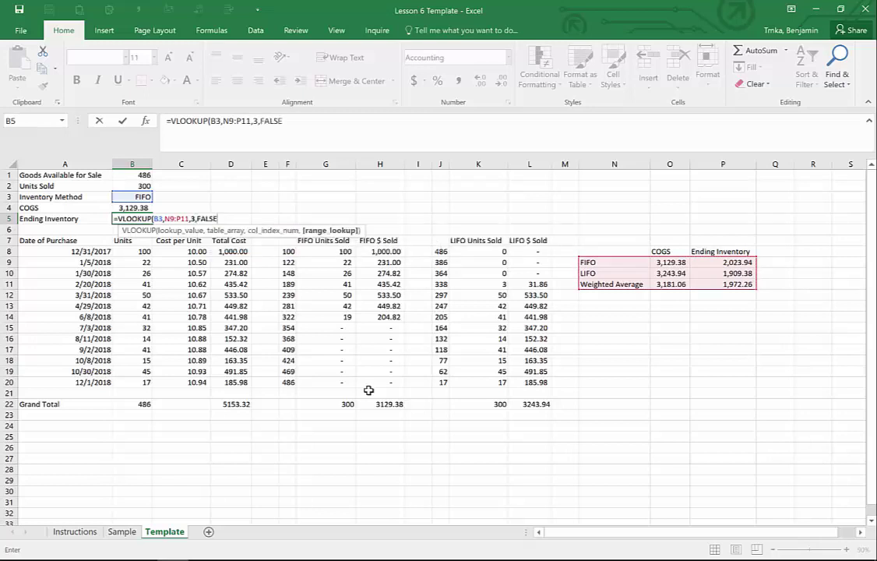
{"action": "key", "text": "ctrl+Return"}
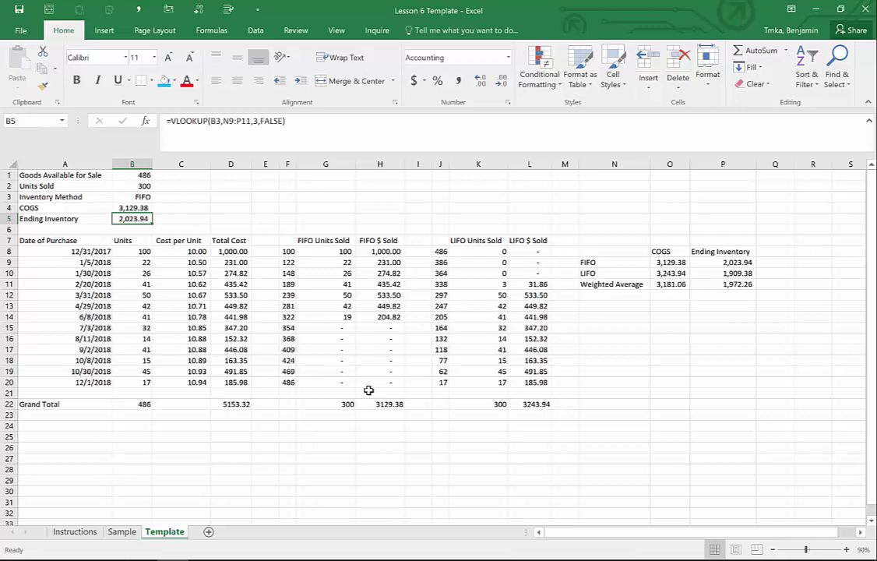
Hide columns F through P, which hold the FIFO and LIFO working calculations and the costing summary
{"action": "key", "text": "Right"}
{"action": "key", "text": "Right"}
{"action": "key", "text": "Right"}
{"action": "key", "text": "Right"}
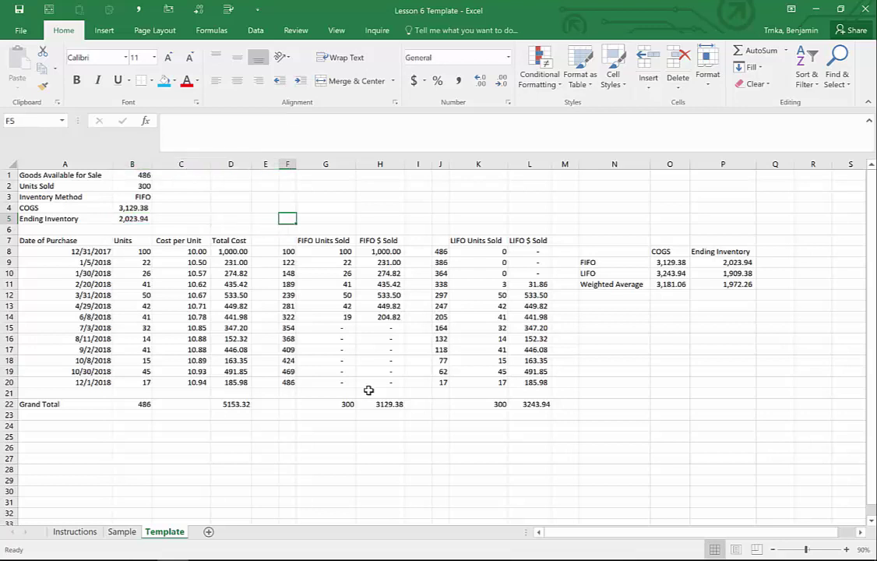
{"action": "key", "text": "shift+Right"}
{"action": "key", "text": "shift+Right"}
{"action": "key", "text": "shift+Right"}
{"action": "key", "text": "shift+Right"}
{"action": "key", "text": "shift+Right"}
{"action": "key", "text": "shift+Right"}
{"action": "key", "text": "shift+Right"}
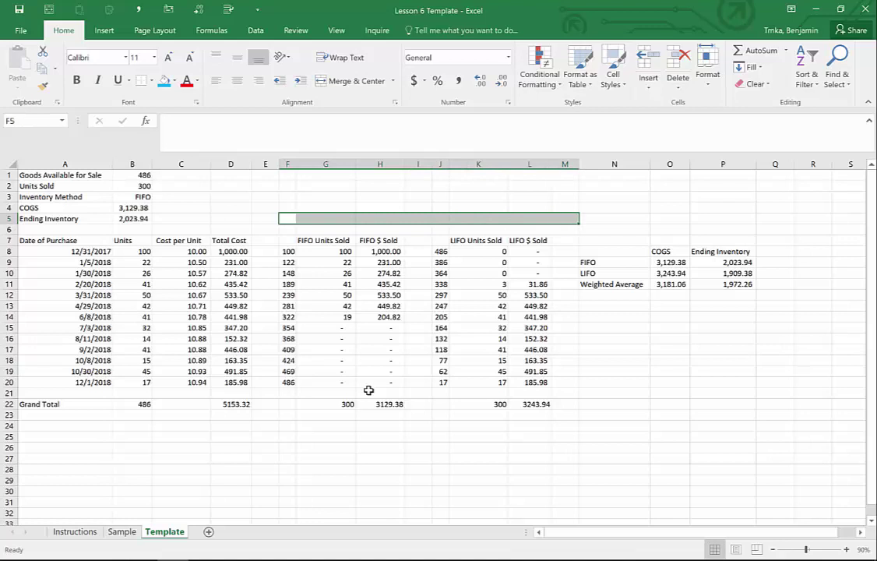
{"action": "key", "text": "shift+Right"}
{"action": "key", "text": "shift+Right"}
{"action": "key", "text": "shift+Right"}
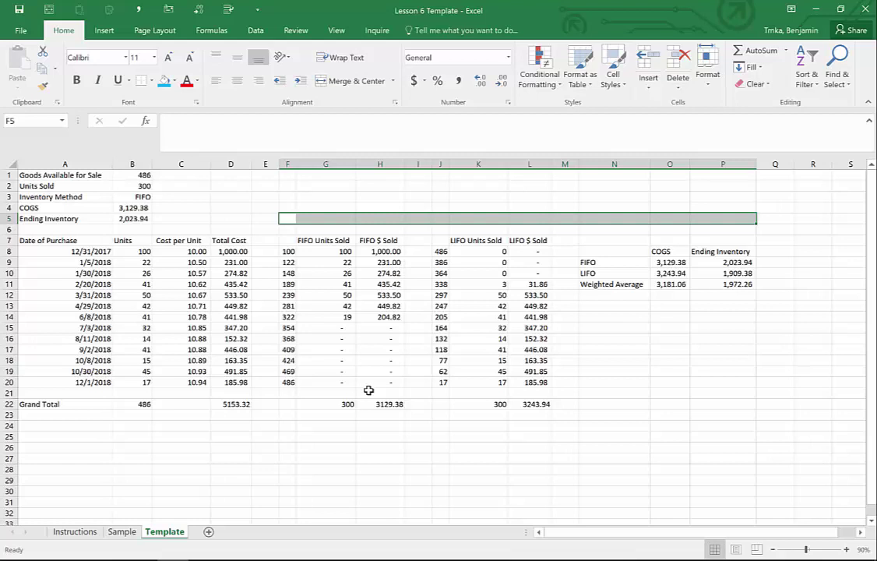
{"action": "key", "text": "ctrl+0"}
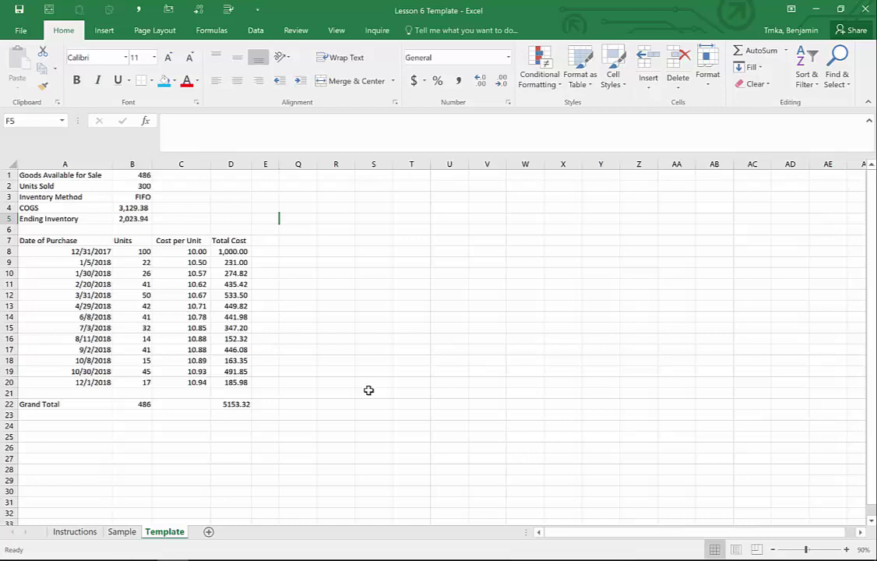
Start a data validation rule on the Units Sold cell B2 that allows only whole numbers
{"action": "key", "text": "Left"}
{"action": "key", "text": "Left"}
{"action": "key", "text": "Left"}
{"action": "key", "text": "Left"}
{"action": "key", "text": "Up"}
{"action": "key", "text": "Up"}
{"action": "key", "text": "Up"}
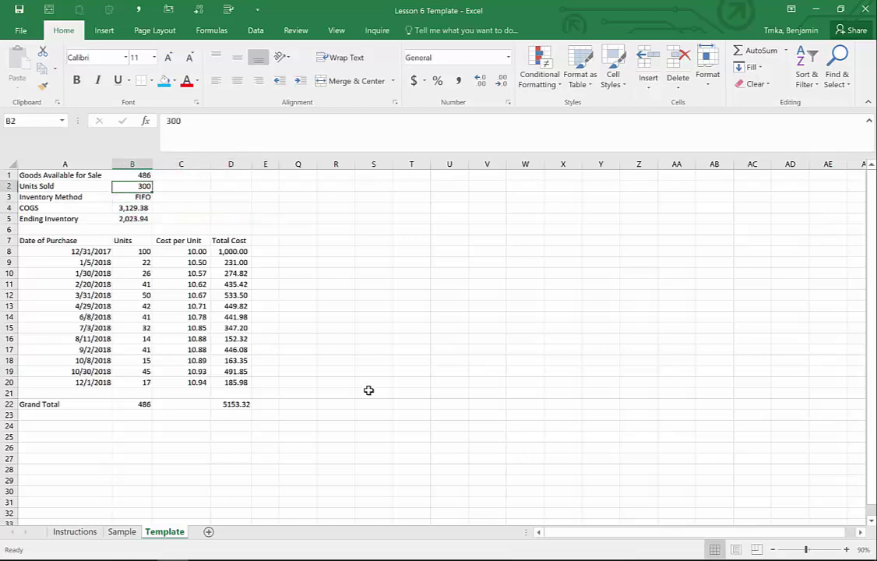
{"action": "left_click", "coordinate": [255, 30]}
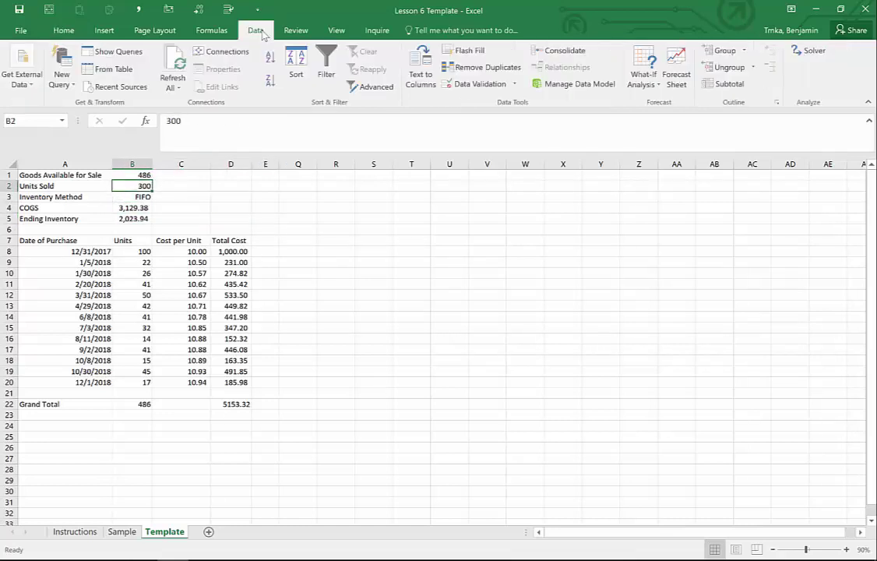
{"action": "left_click", "coordinate": [483, 86]}
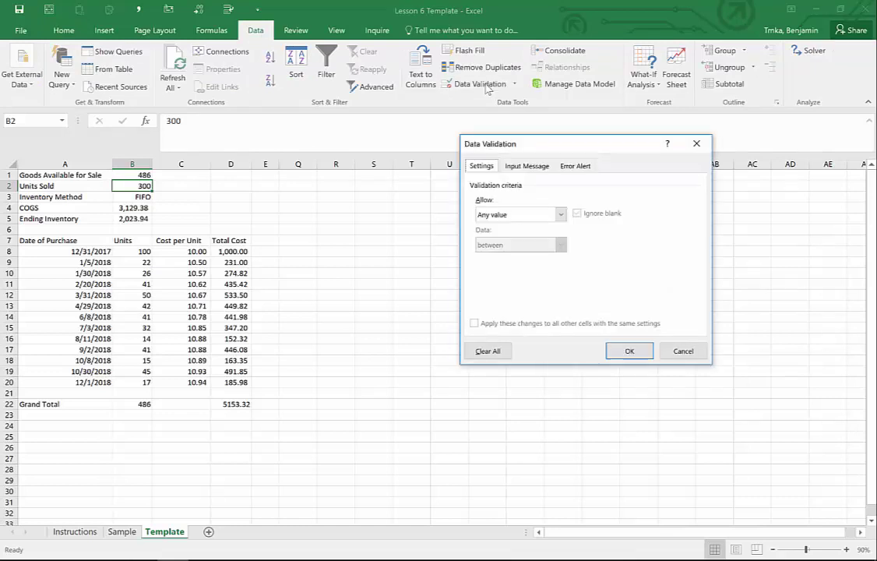
{"action": "left_click", "coordinate": [562, 215]}
{"action": "left_click", "coordinate": [504, 244]}
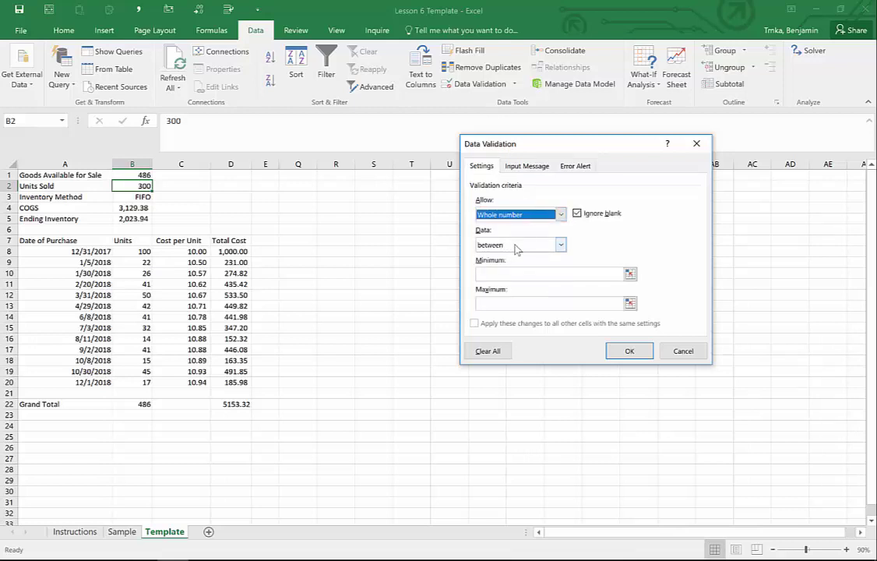
Limit the Units Sold validation to between 0 and the Goods Available for Sale cell B1
{"action": "left_click", "coordinate": [504, 274]}
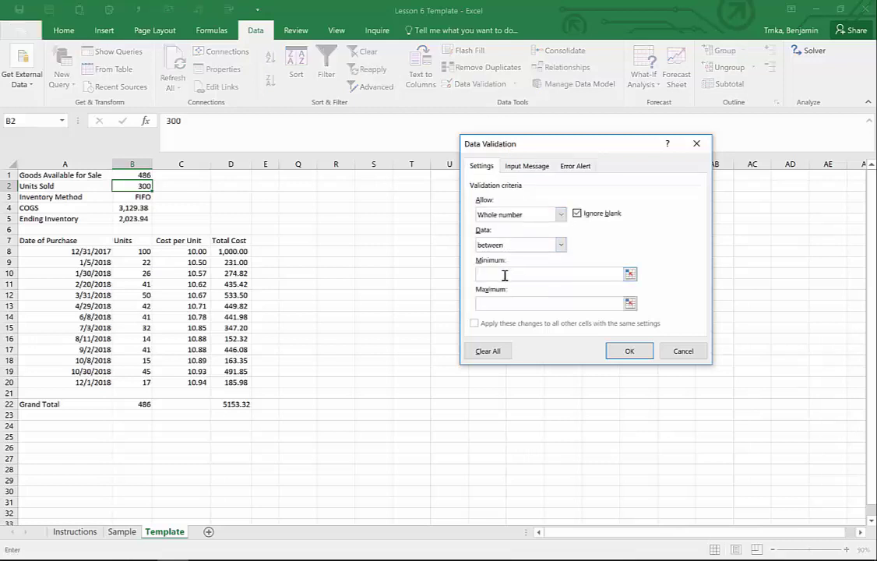
{"action": "type", "text": "0"}
{"action": "left_click", "coordinate": [135, 174]}
{"action": "left_click", "coordinate": [629, 351]}
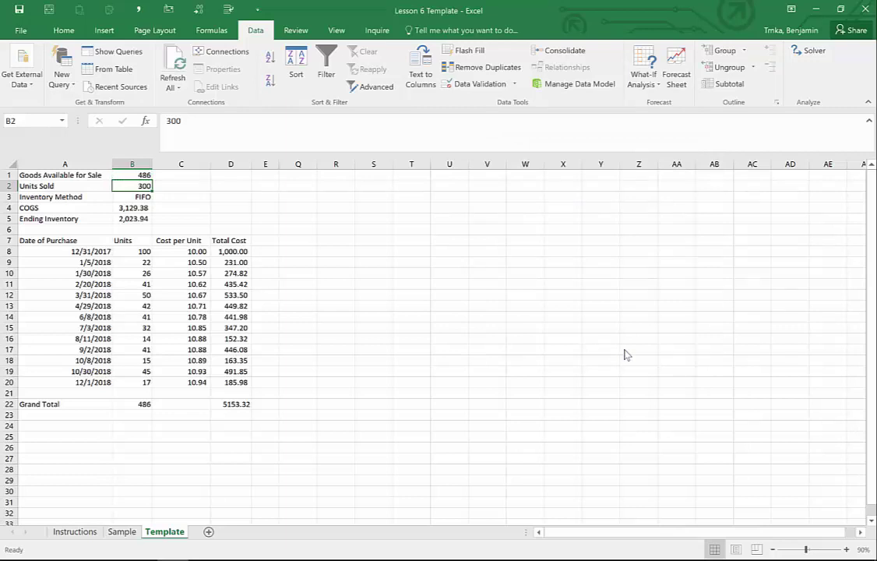
Restrict the Inventory Method cell B3 to a dropdown list of FIFO, LIFO and Weighted Average, and choose LIFO from it
{"action": "key", "text": "Down"}
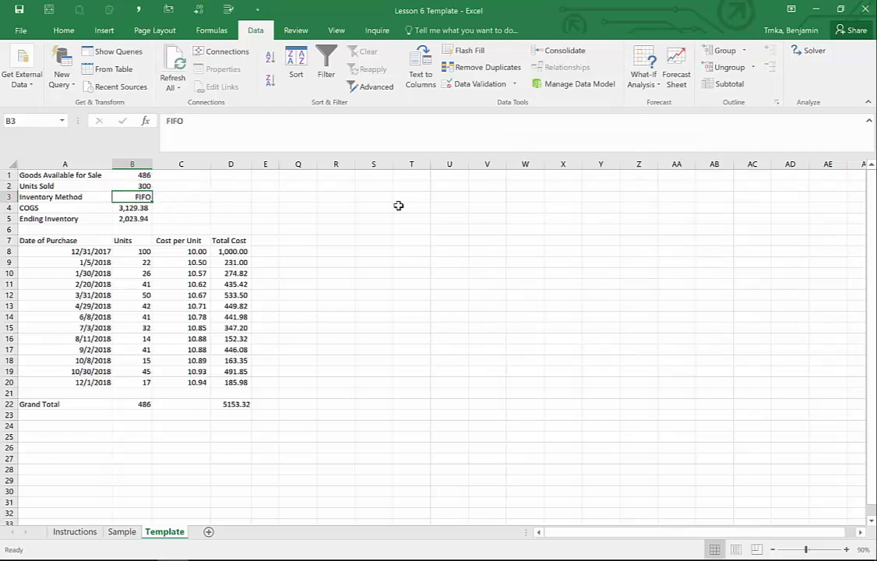
{"action": "left_click", "coordinate": [461, 84]}
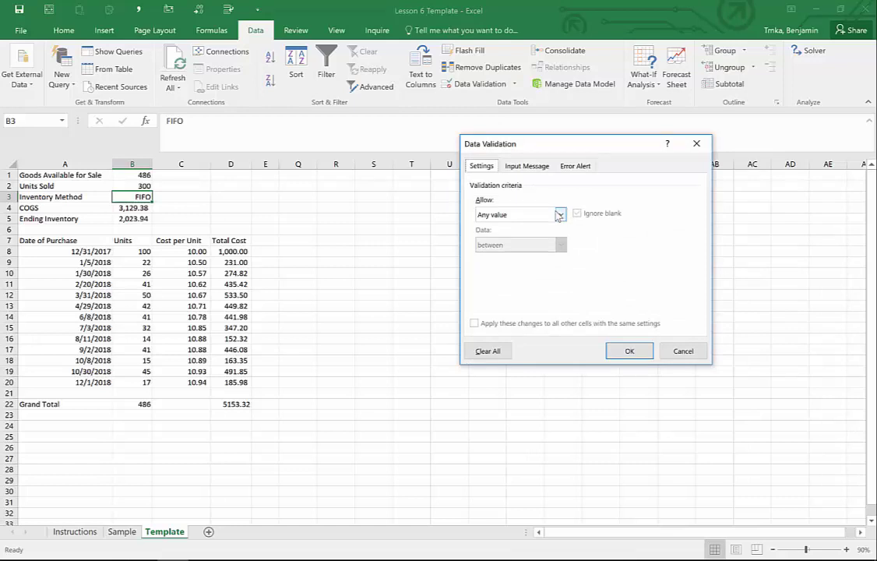
{"action": "left_click", "coordinate": [559, 215]}
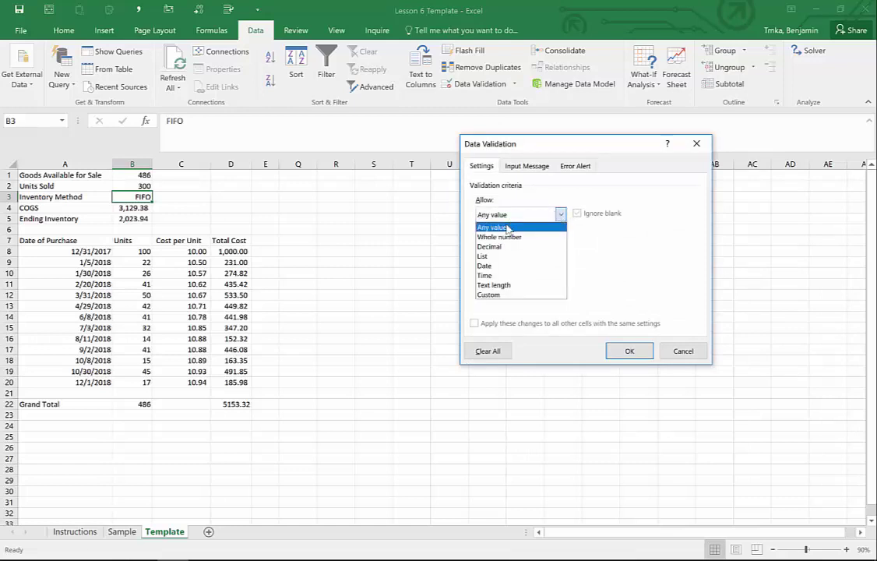
{"action": "left_click", "coordinate": [498, 257]}
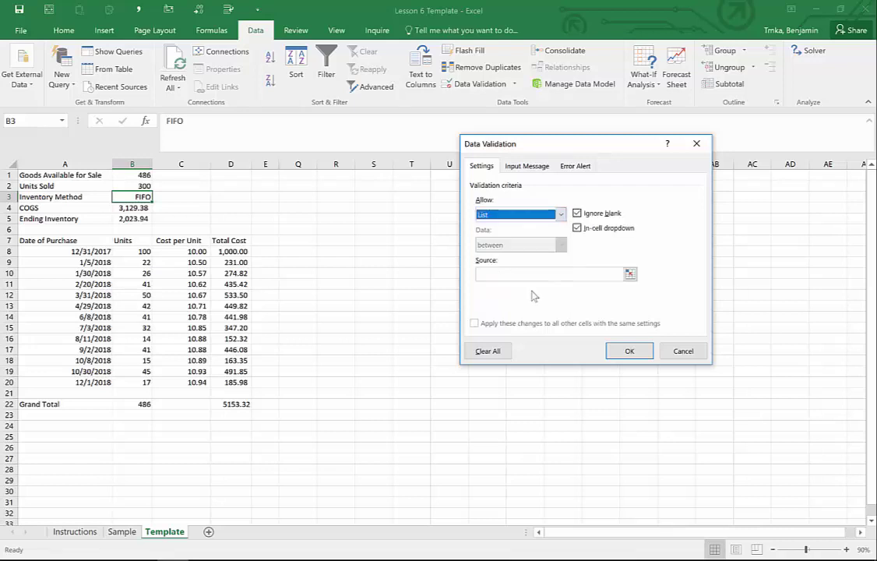
{"action": "left_click", "coordinate": [512, 274]}
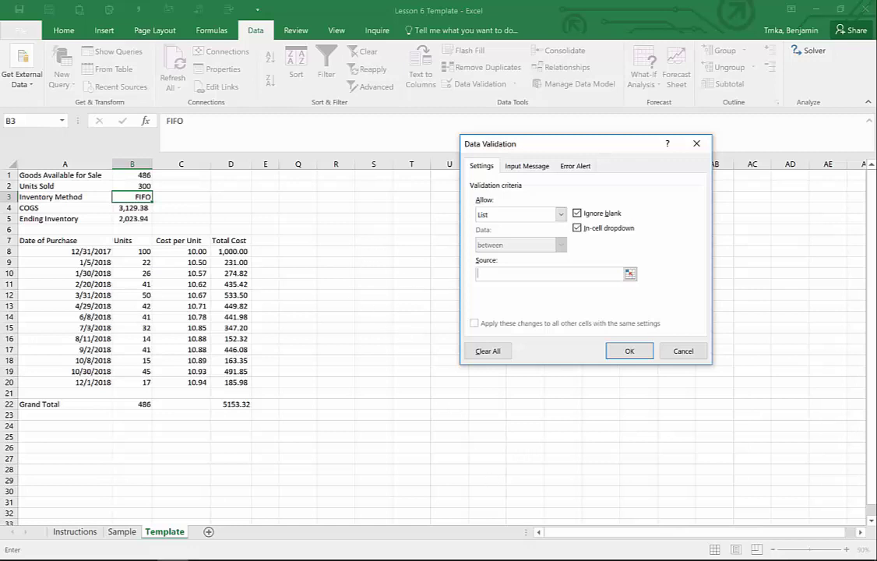
{"action": "type", "text": "FIFO, LIFO, Weighted Avera"}
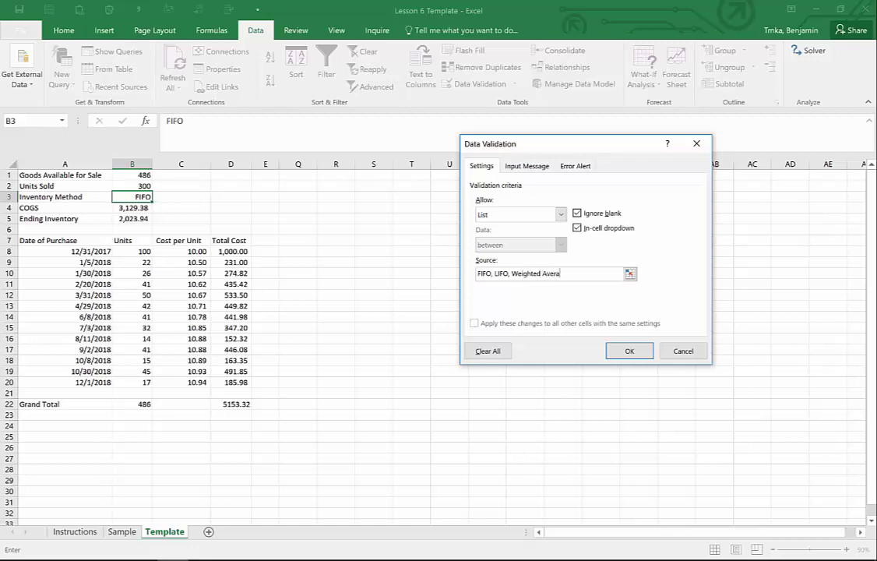
{"action": "type", "text": "ge"}
{"action": "left_click", "coordinate": [631, 351]}
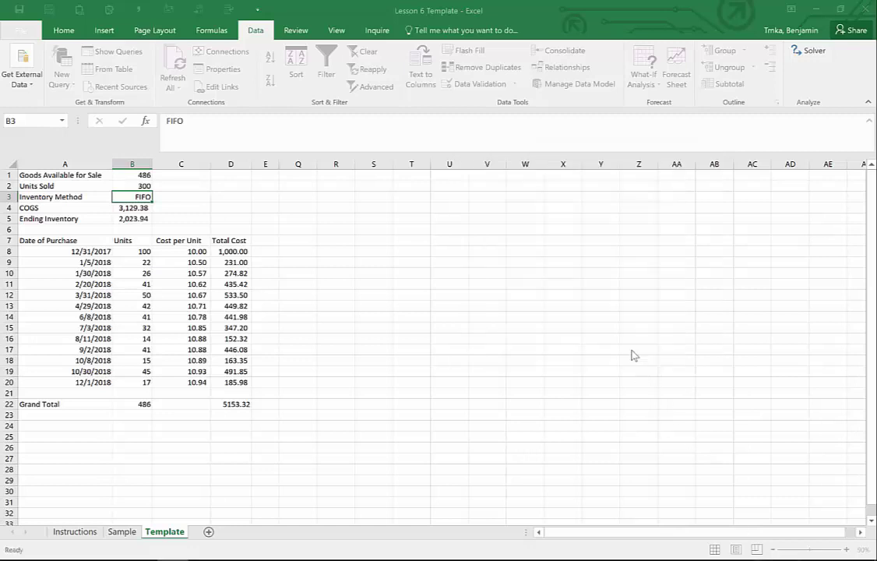
{"action": "left_click", "coordinate": [158, 197]}
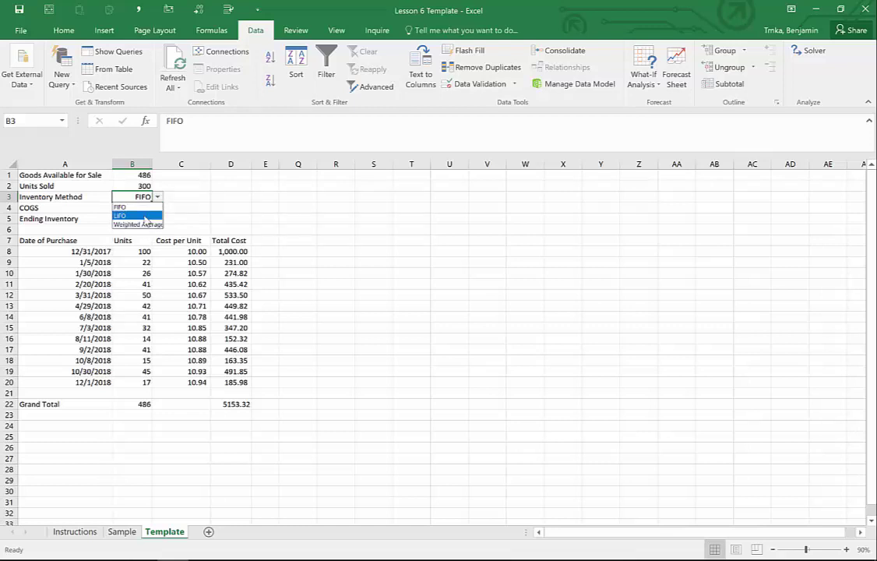
{"action": "left_click", "coordinate": [137, 215]}
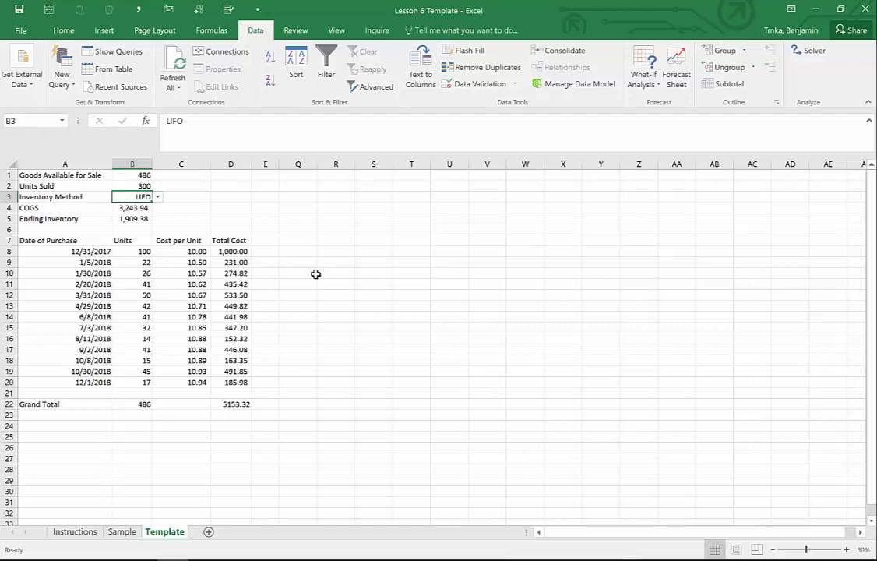
Enter =RANDBETWEEN(0,B1) in the Units Sold cell B2
{"action": "key", "text": "Up"}
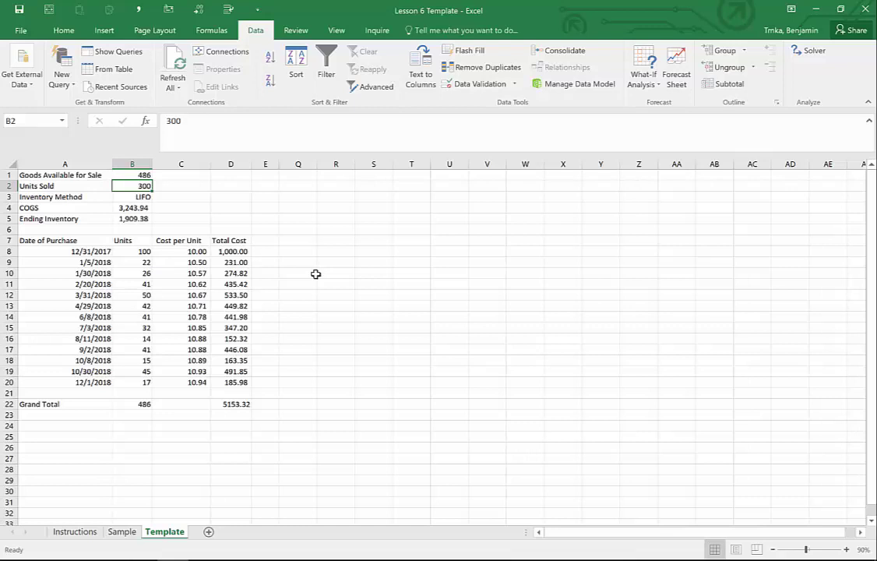
{"action": "type", "text": "=ran"}
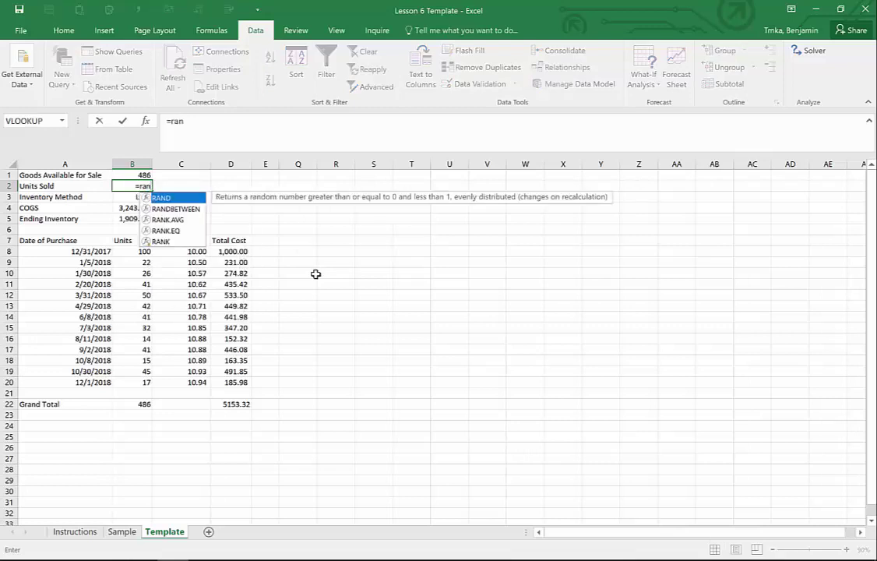
{"action": "key", "text": "Down"}
{"action": "key", "text": "Tab"}
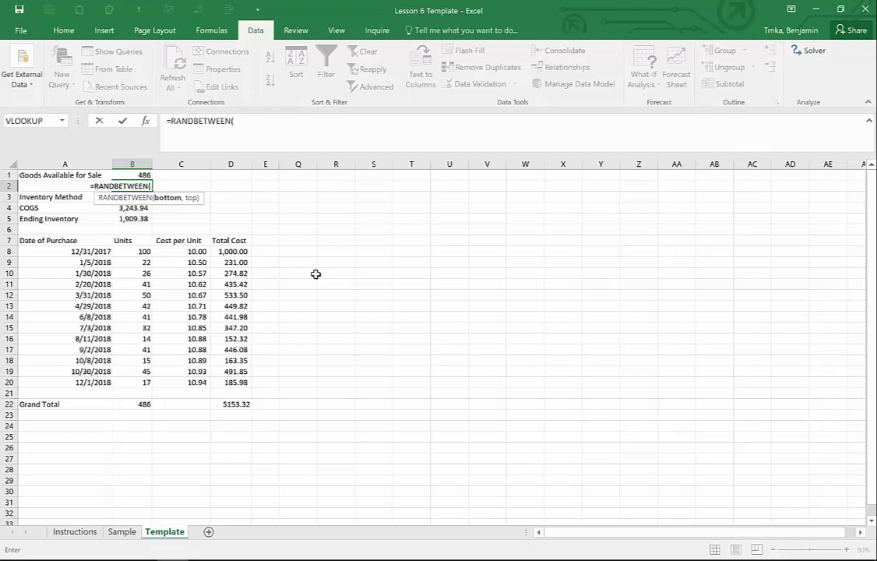
{"action": "type", "text": "0,"}
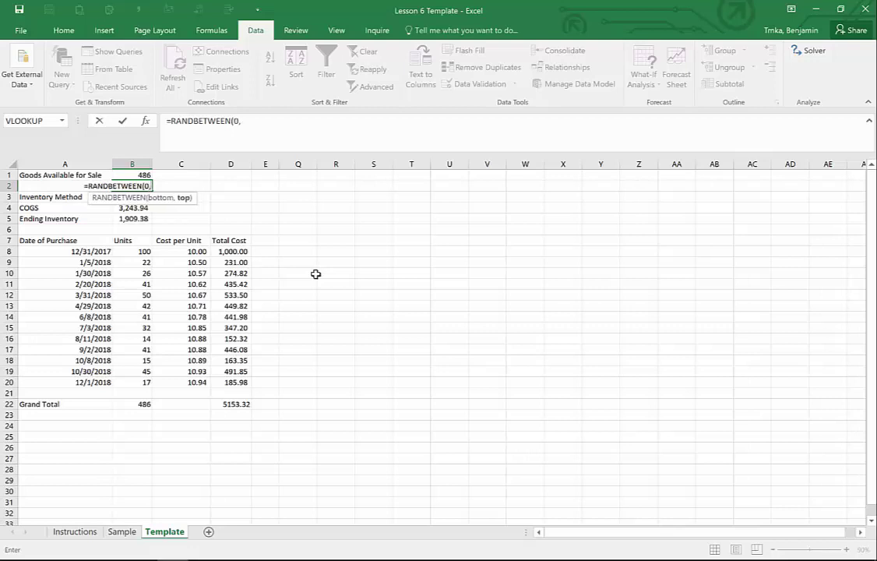
{"action": "key", "text": "Up"}
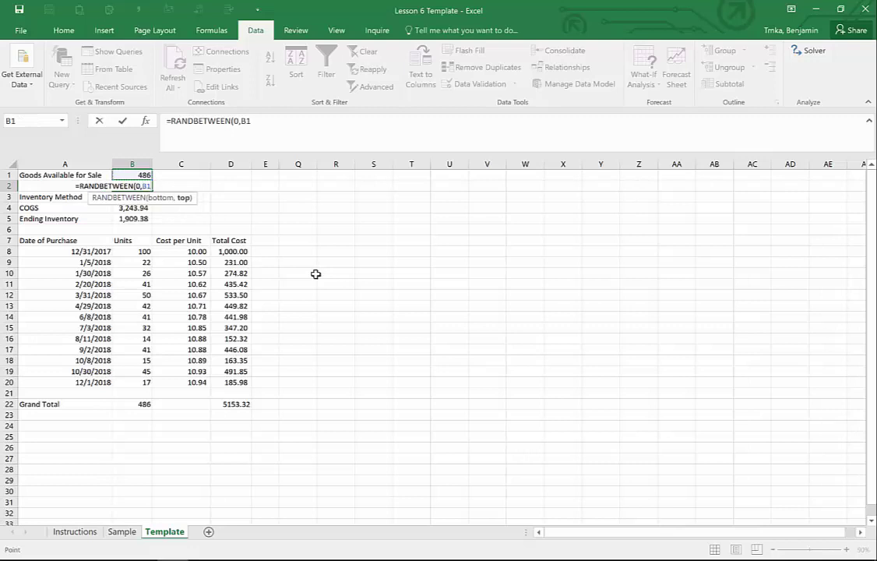
{"action": "type", "text": ")"}
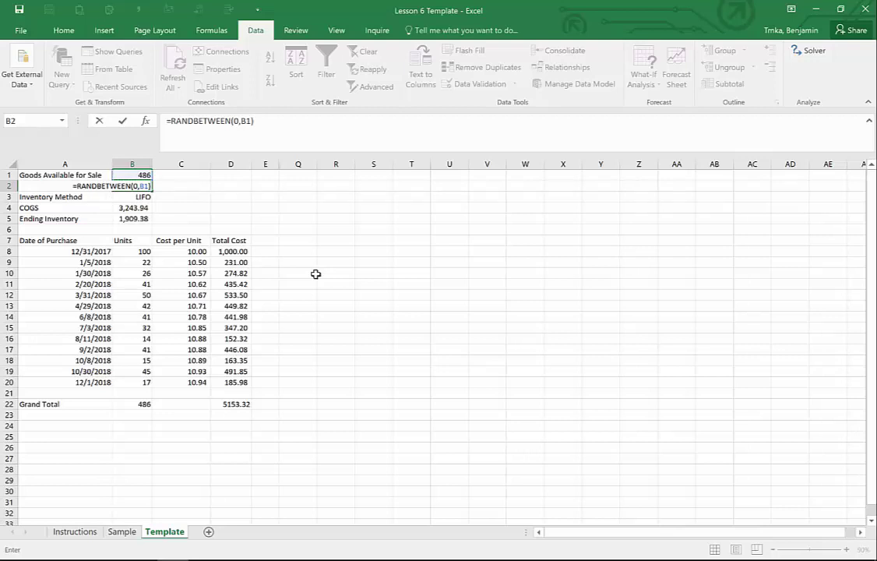
{"action": "key", "text": "Return"}
Test the Units Sold validation by trying to enter 500 in cell B2, and cancel the entry
{"action": "key", "text": "Up"}
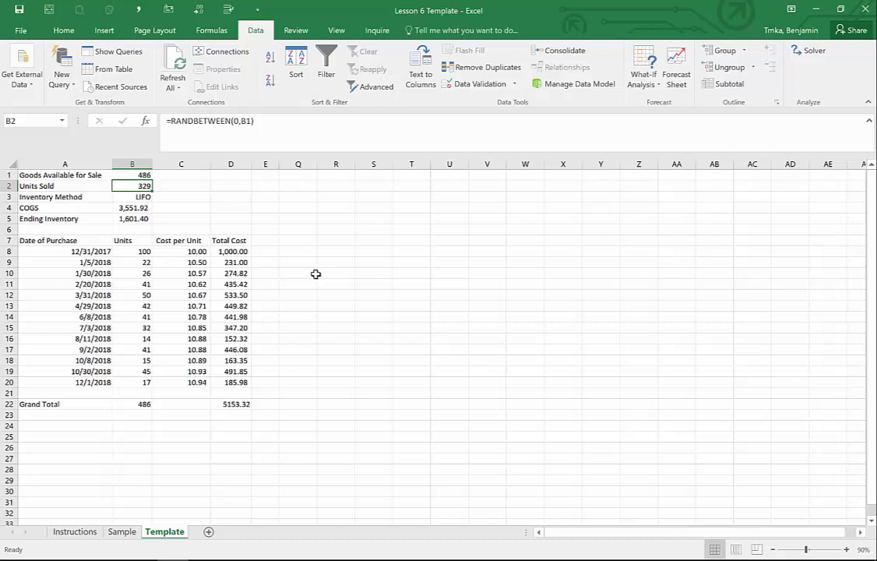
{"action": "key", "text": "F2"}
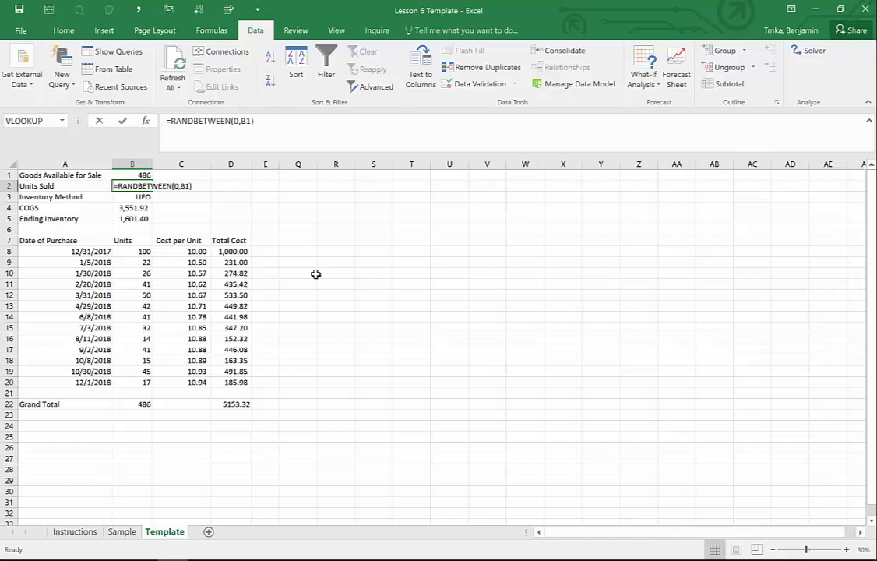
{"action": "type", "text": "500"}
{"action": "key", "text": "Return"}
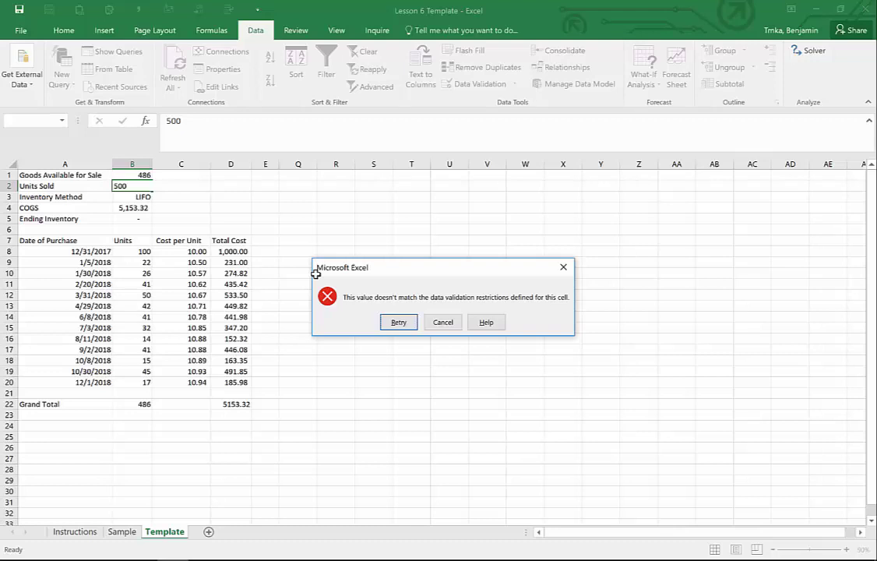
{"action": "left_click", "coordinate": [441, 323]}
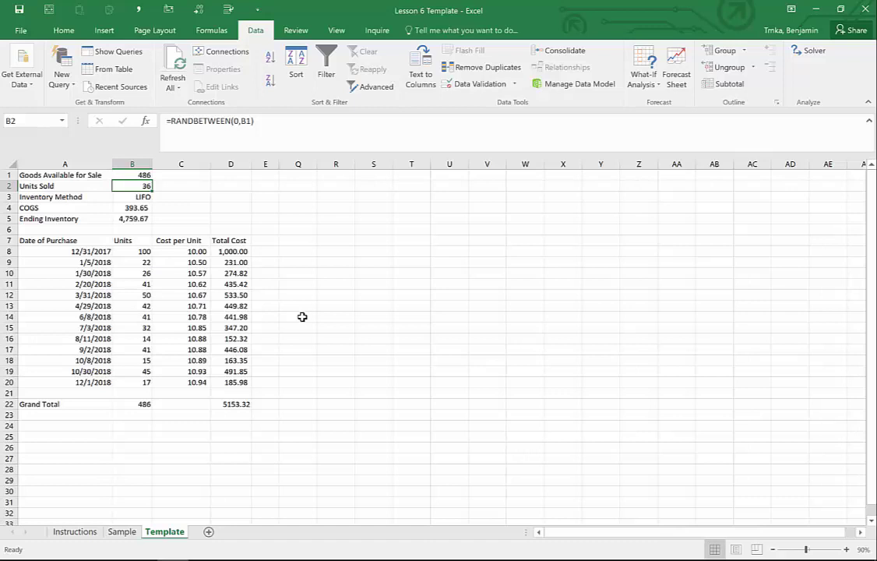
Choose FIFO from the dropdown list in the Inventory Method cell B3
{"action": "key", "text": "Down"}
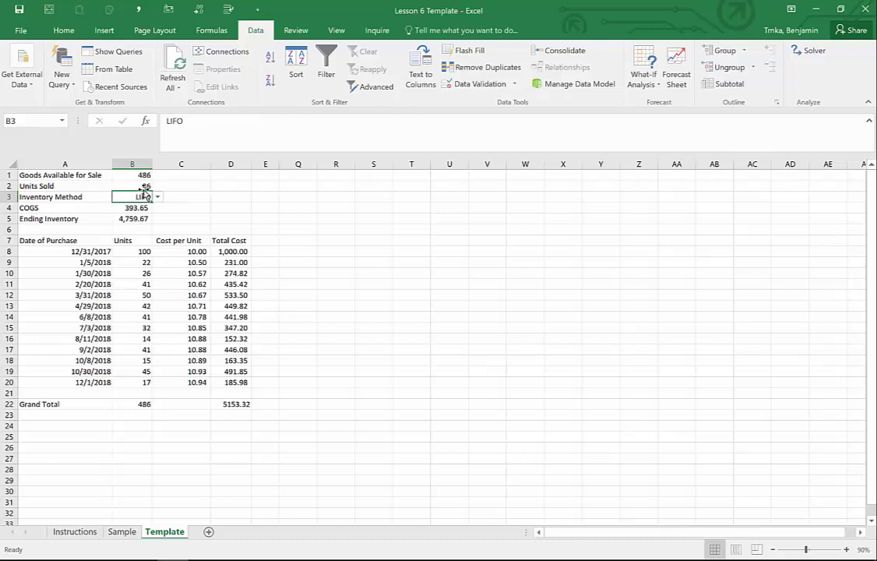
{"action": "left_click", "coordinate": [157, 197]}
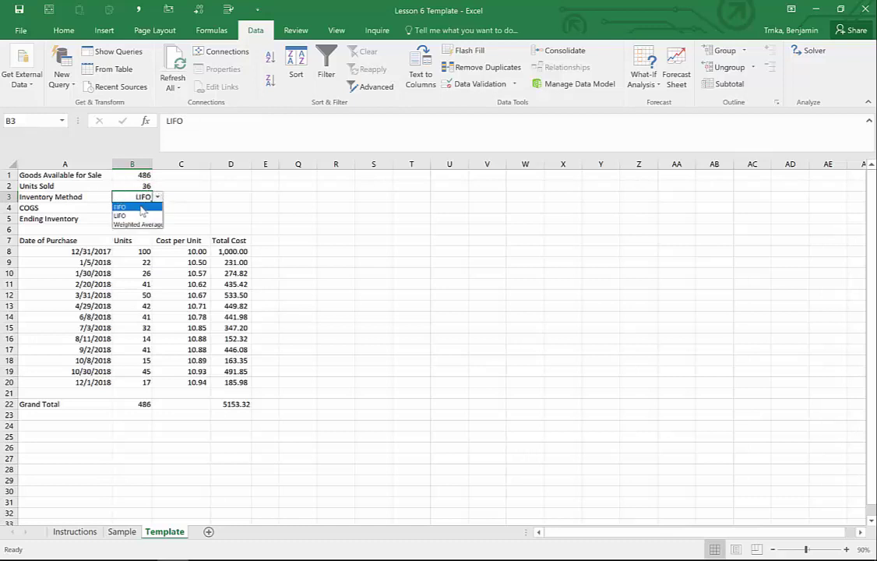
{"action": "left_click", "coordinate": [148, 204]}
Hide row 1 with the Goods Available for Sale figure and unhide it again
{"action": "left_click", "coordinate": [129, 186]}
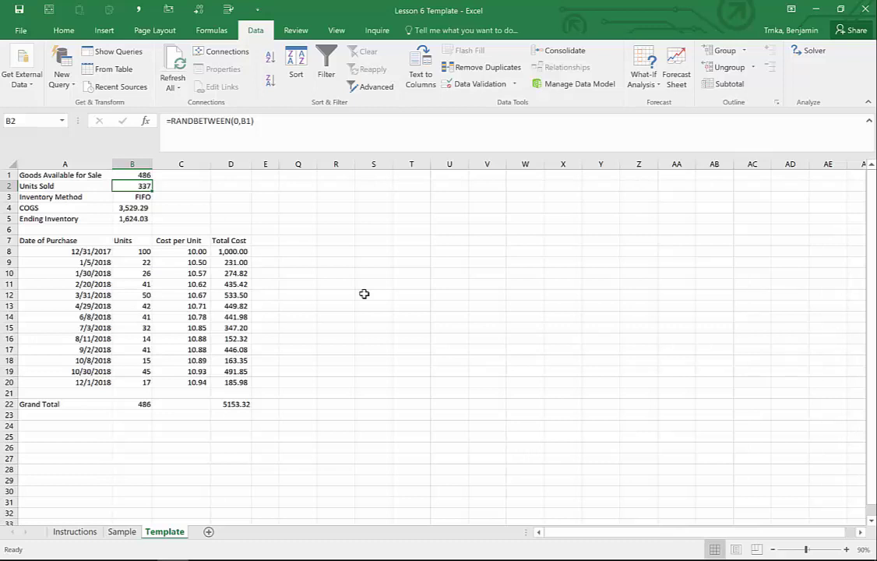
{"action": "key", "text": "Up"}
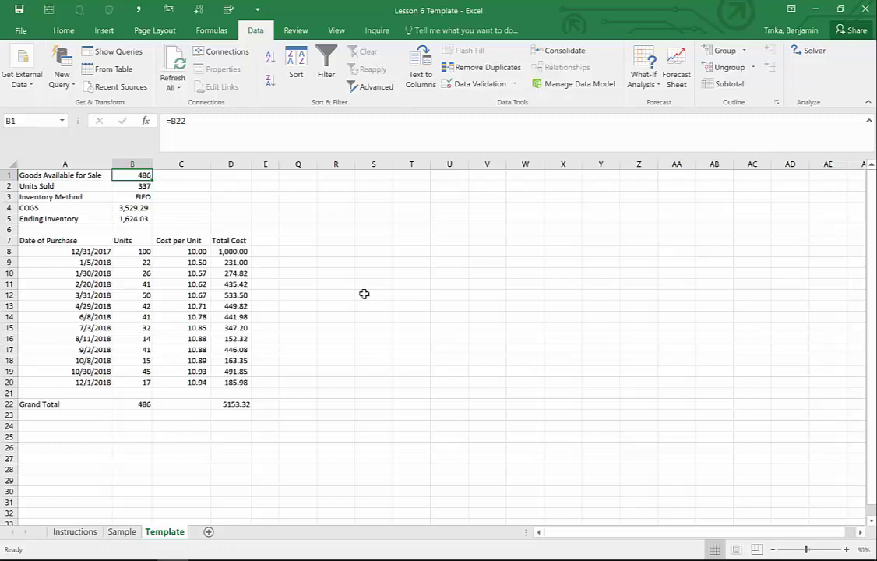
{"action": "scroll", "coordinate": [364, 294], "scroll_direction": "down", "scroll_amount": 1}
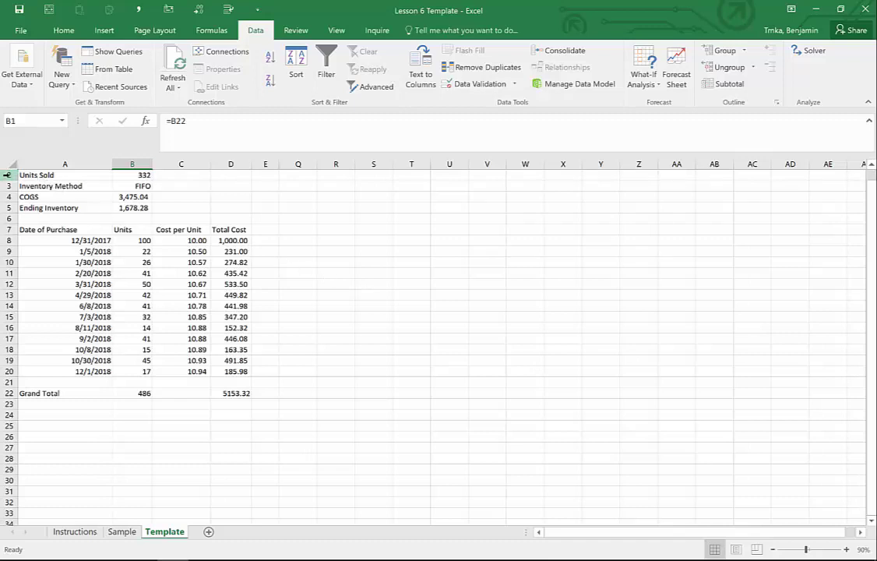
{"action": "left_click_drag", "start_coordinate": [6, 173], "coordinate": [11, 180]}
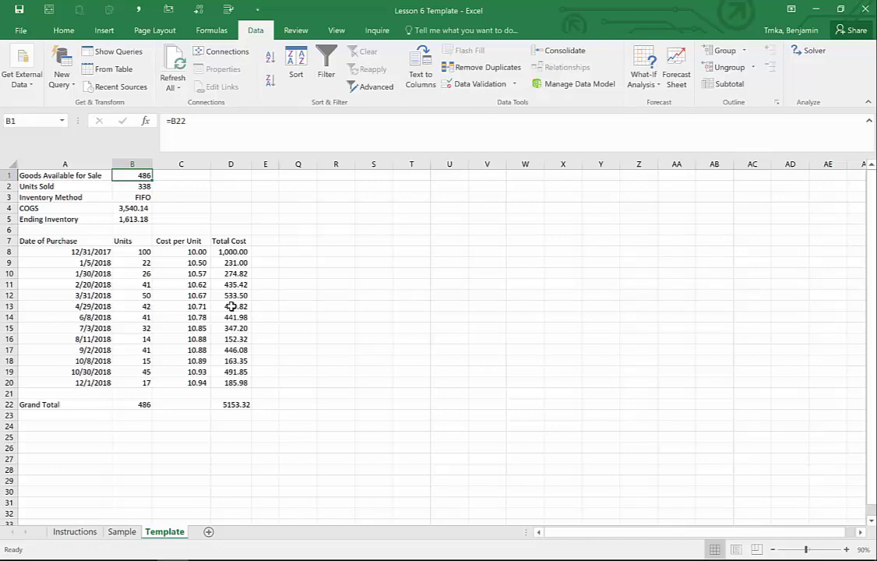
Review the shortcut table on the Instructions sheet row by row, down to the data validation entry in row 17
{"action": "left_click", "coordinate": [74, 531]}
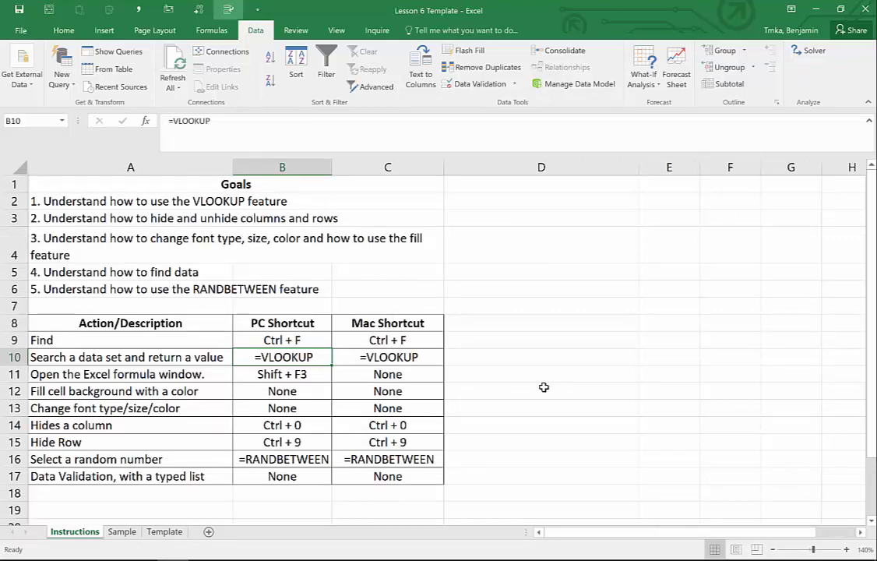
{"action": "key", "text": "Down"}
{"action": "key", "text": "Down"}
{"action": "key", "text": "Down"}
{"action": "key", "text": "Down"}
{"action": "key", "text": "Down"}
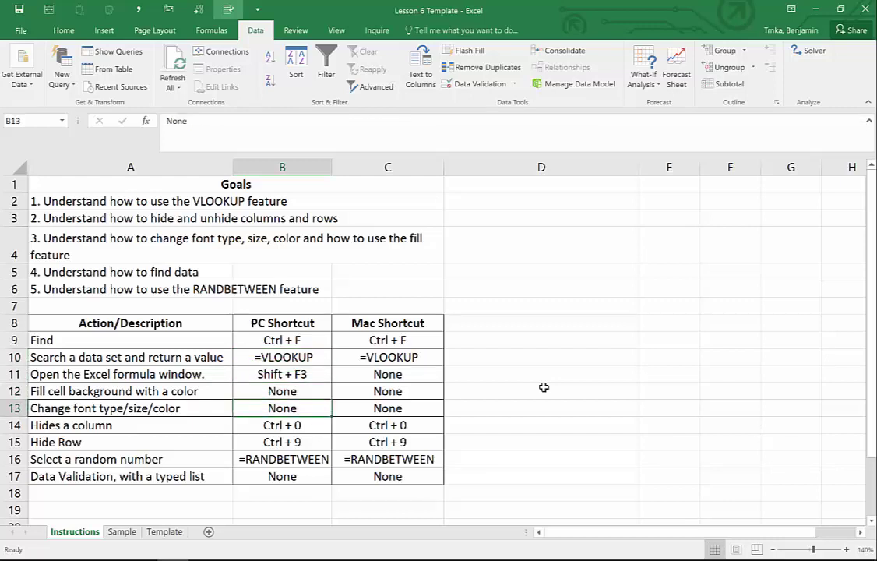
{"action": "key", "text": "Down"}
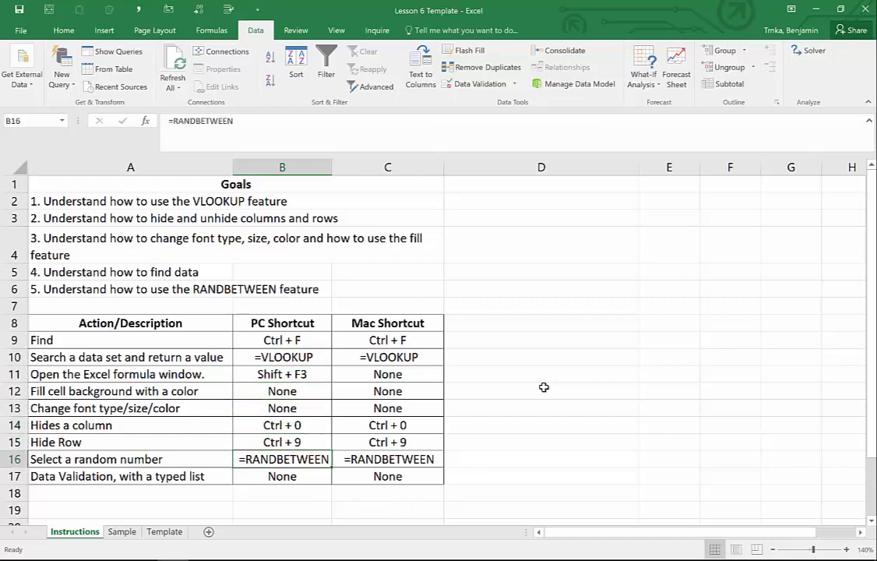
{"action": "key", "text": "Down"}
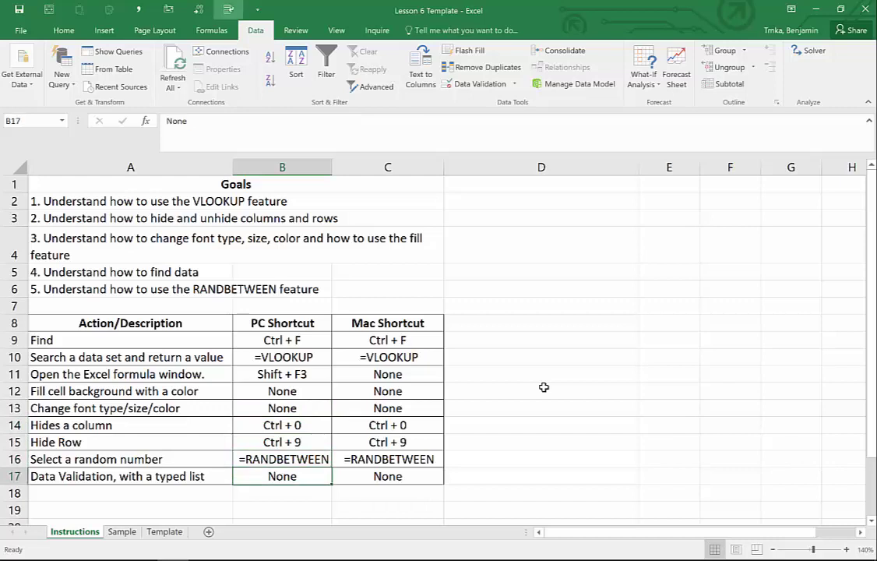